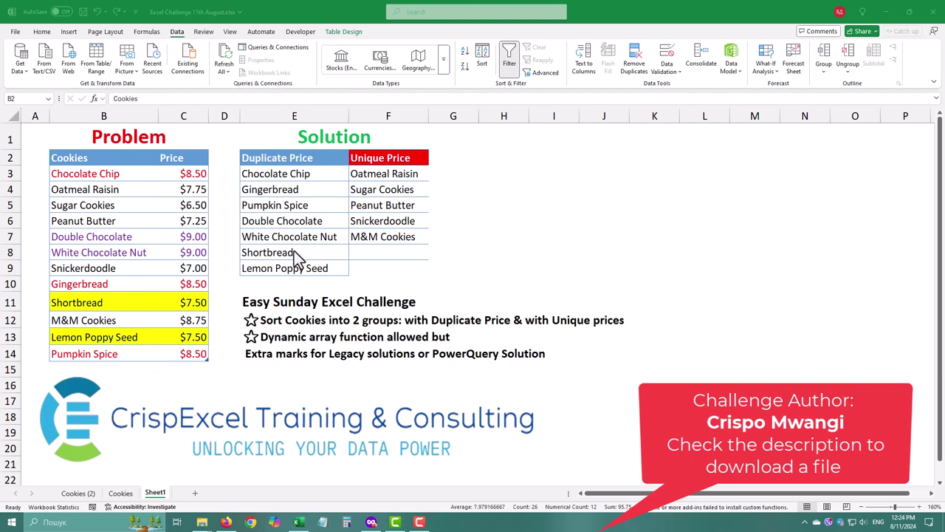
Step: Point out Chocolate Chip and the three matching $8.50 prices, then select a cookie table cell
{"action": "left_click", "coordinate": [252, 174]}
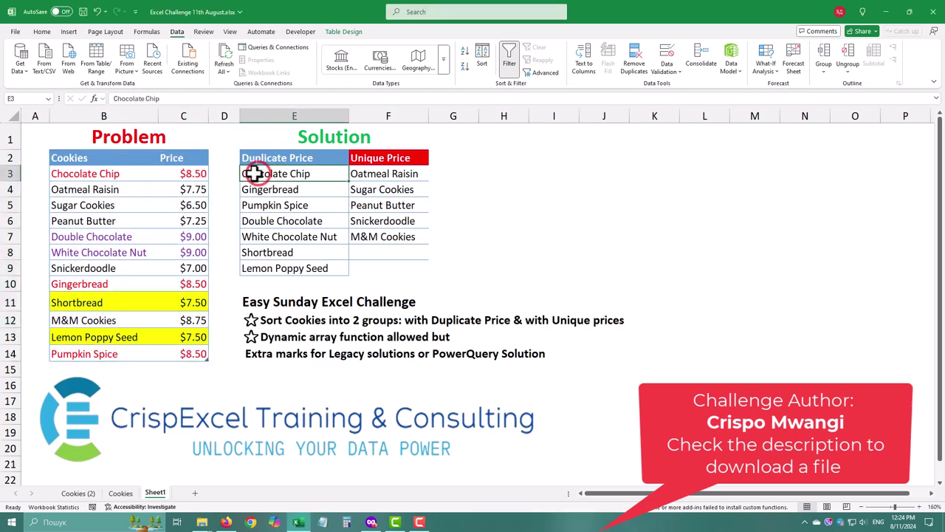
{"action": "left_click", "coordinate": [189, 173], "text": "ctrl"}
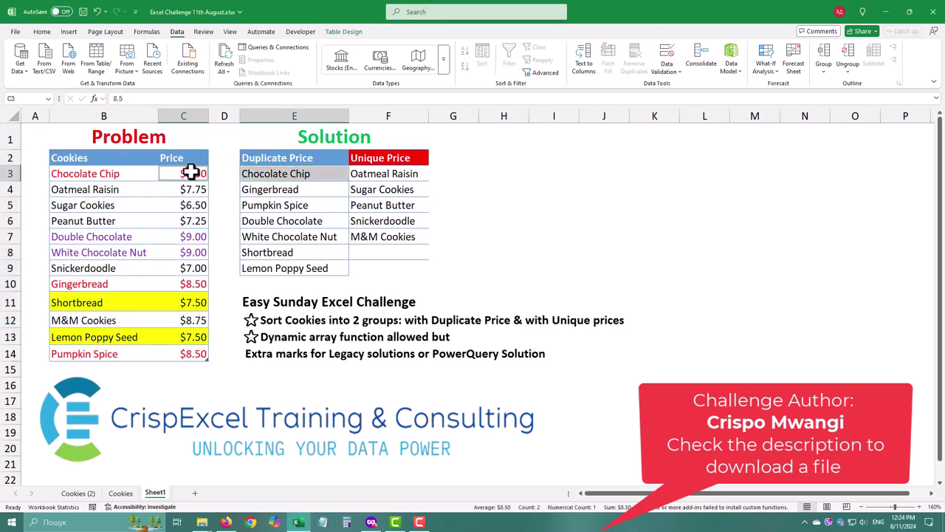
{"action": "left_click", "coordinate": [198, 285], "text": "ctrl"}
{"action": "left_click", "coordinate": [199, 354], "text": "ctrl"}
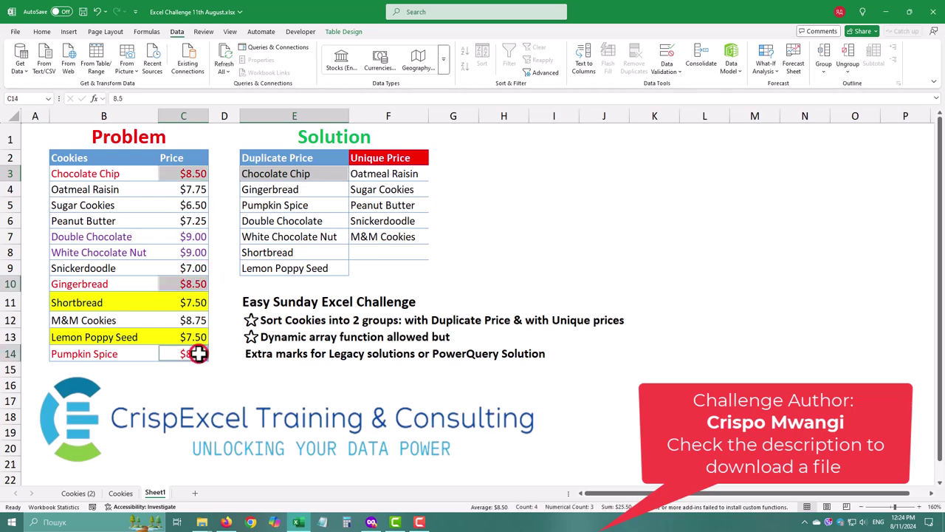
{"action": "left_click", "coordinate": [184, 209]}
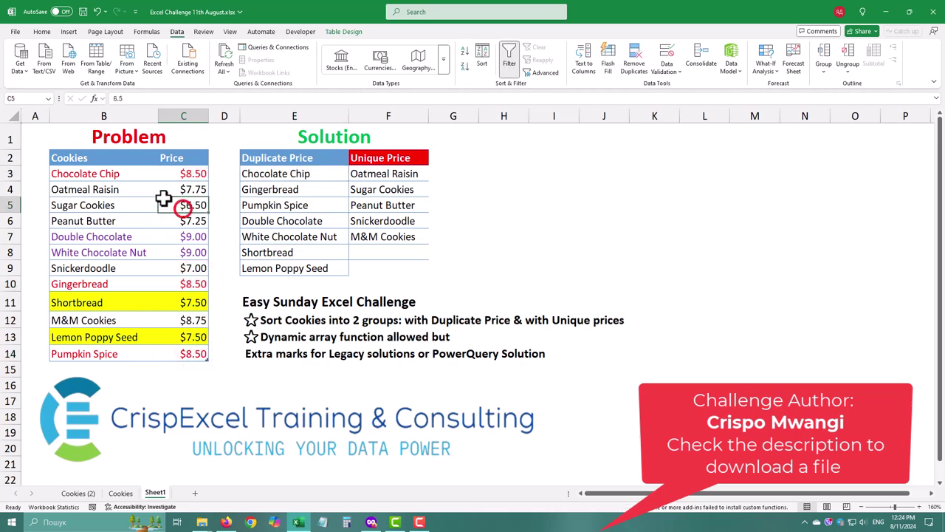
Step: Load the cookie table into Power Query and start grouping on the Price column
{"action": "left_click", "coordinate": [97, 58]}
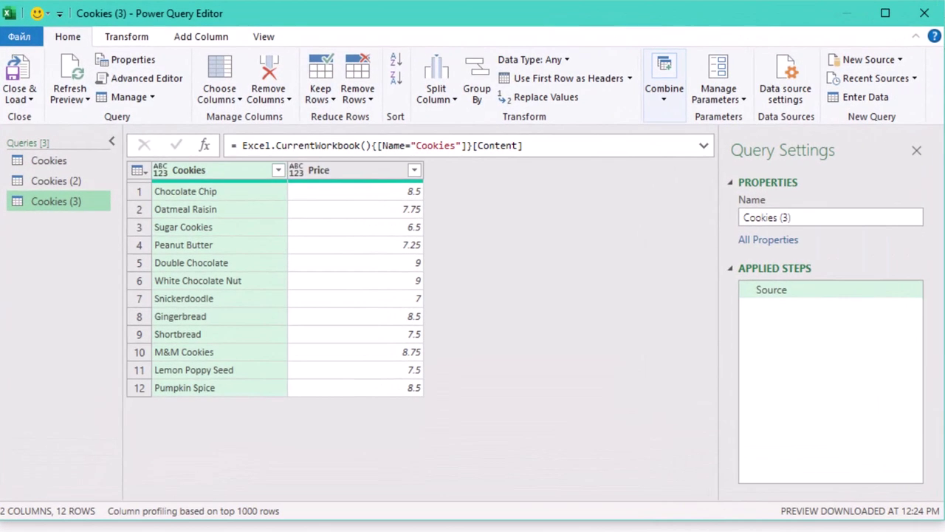
{"action": "left_click", "coordinate": [374, 172]}
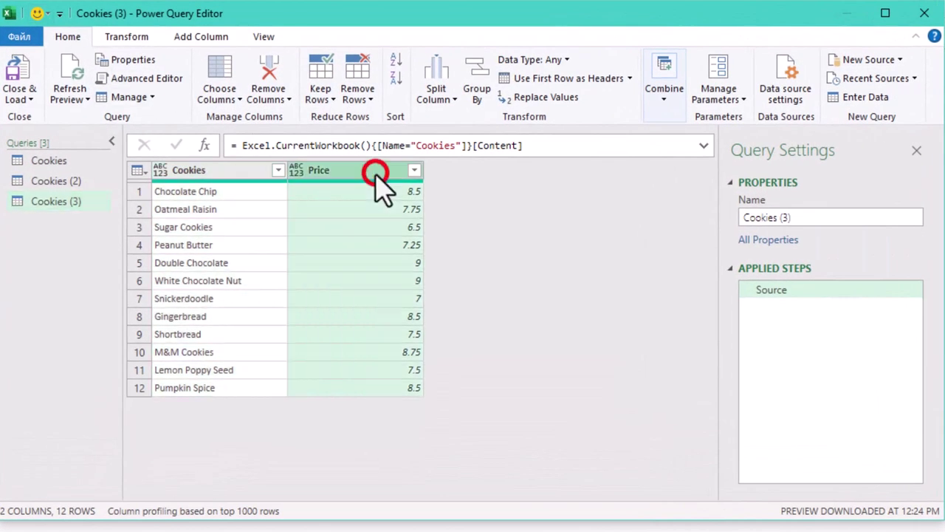
{"action": "left_click", "coordinate": [136, 37]}
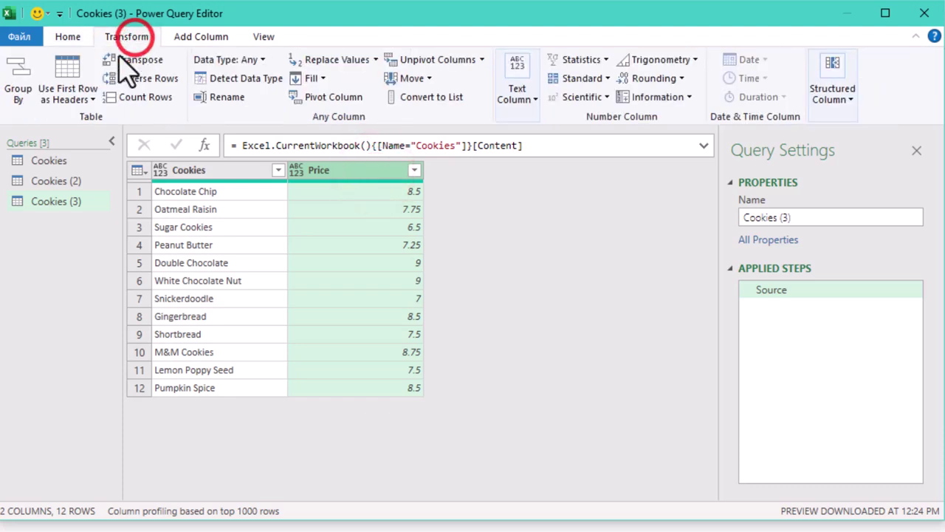
{"action": "left_click", "coordinate": [20, 92]}
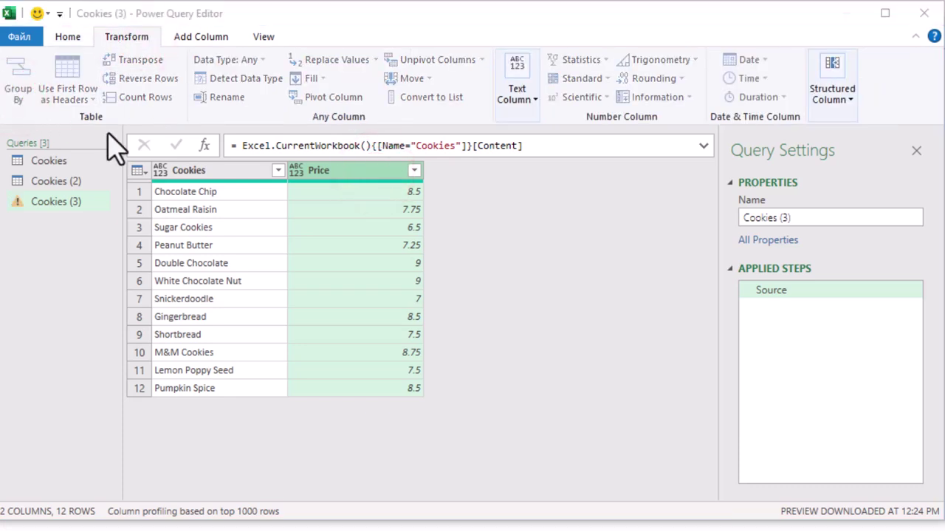
Step: Keep Price as the group-by column and choose the All Rows operation
{"action": "left_click", "coordinate": [404, 273]}
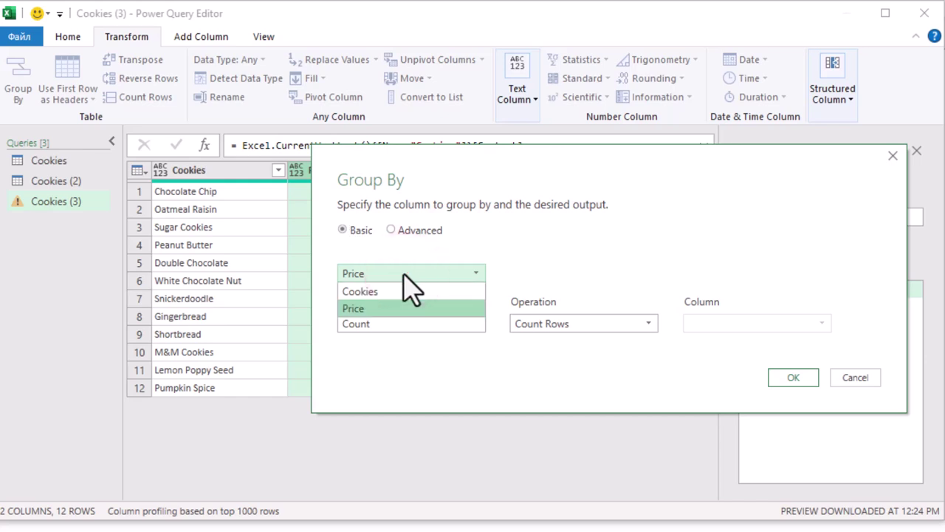
{"action": "left_click", "coordinate": [404, 273]}
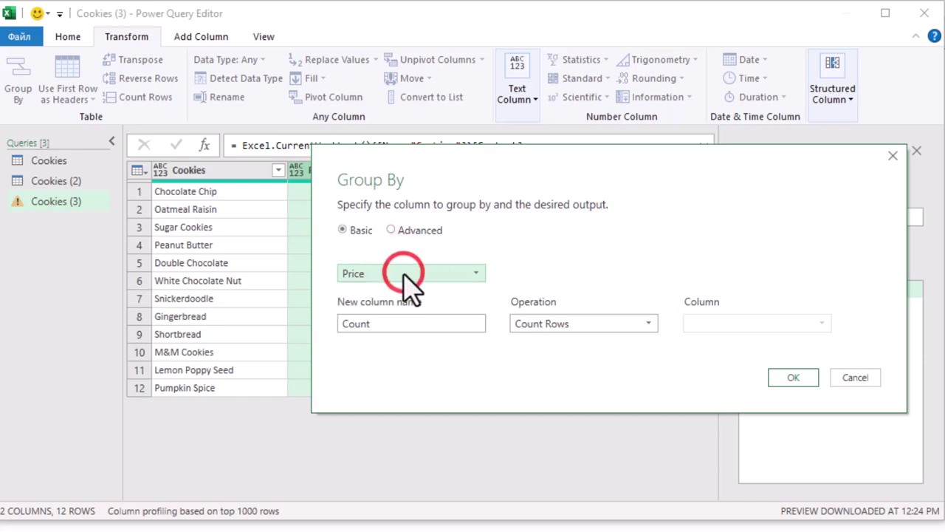
{"action": "left_click", "coordinate": [559, 326]}
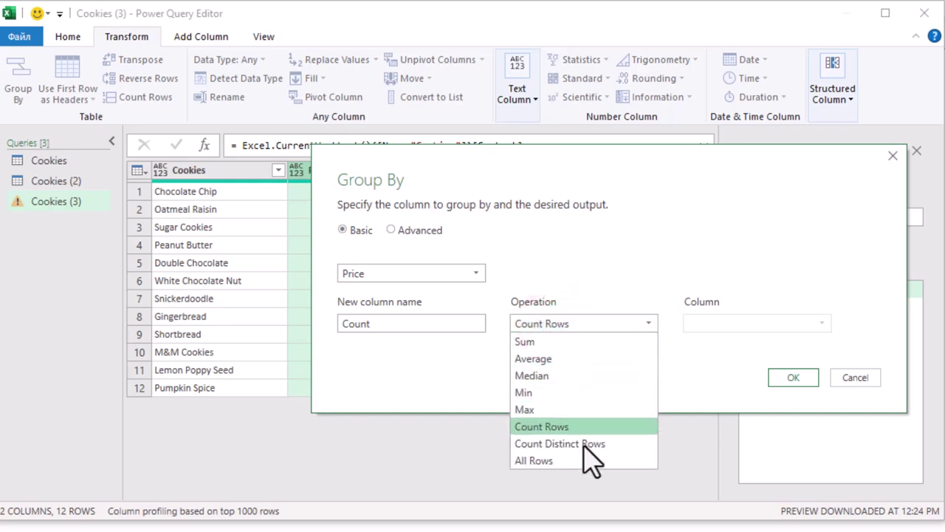
{"action": "left_click", "coordinate": [575, 461]}
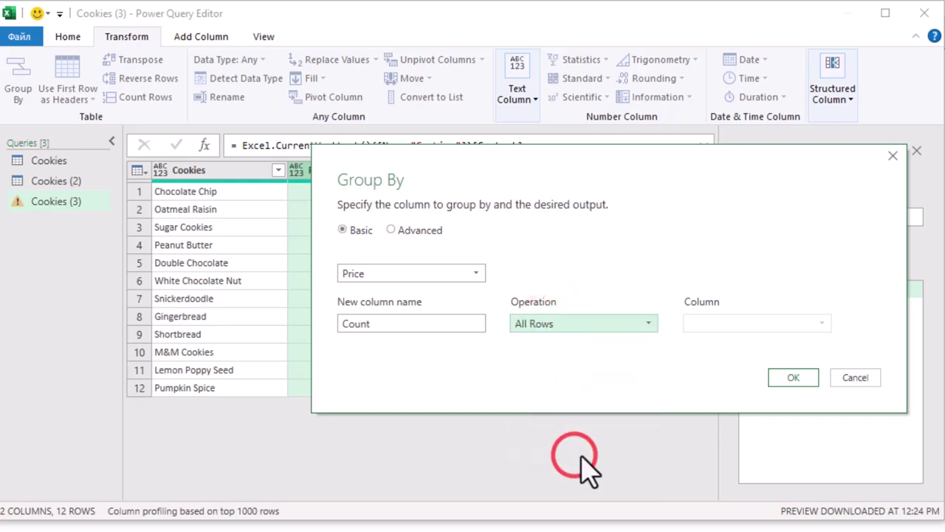
Step: Apply the Price grouping and preview the nested cookie tables of several price groups
{"action": "left_click", "coordinate": [794, 378]}
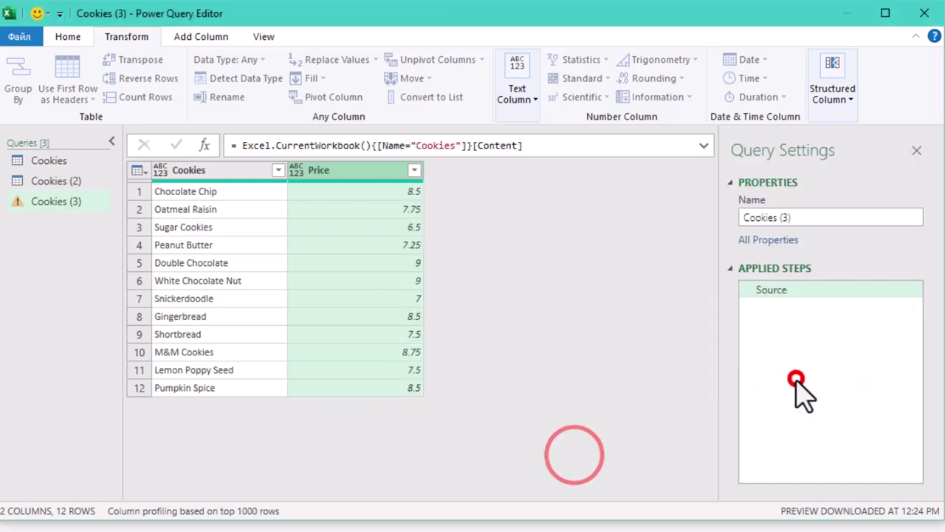
{"action": "left_click", "coordinate": [408, 263]}
{"action": "left_click", "coordinate": [383, 199]}
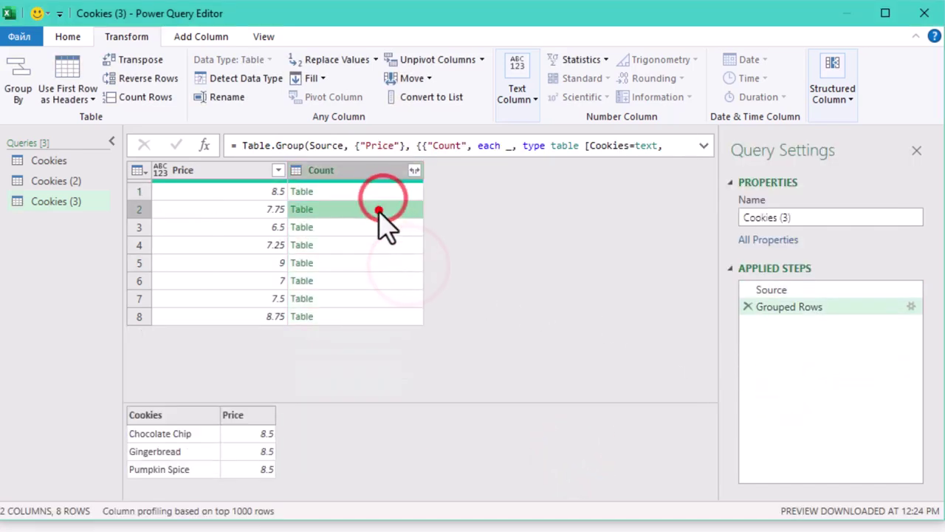
{"action": "left_click", "coordinate": [377, 226]}
{"action": "left_click", "coordinate": [369, 245]}
{"action": "left_click", "coordinate": [372, 263]}
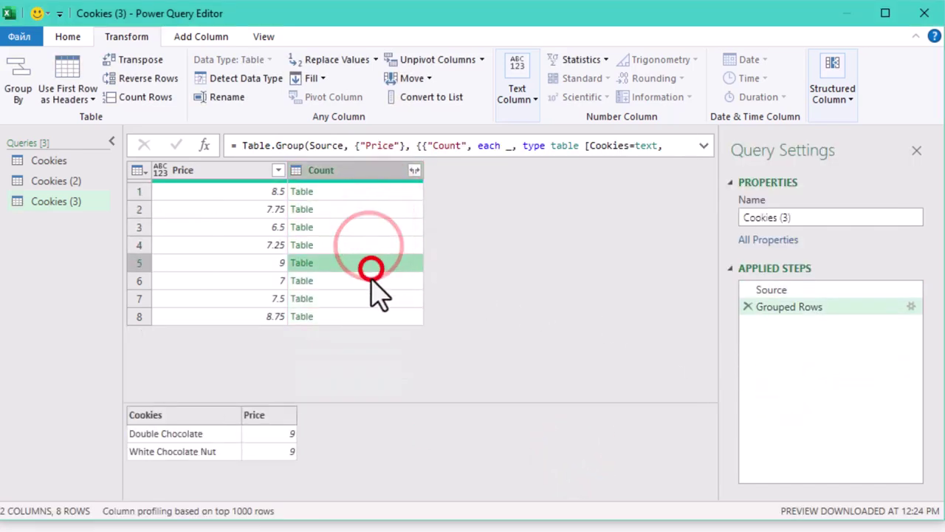
{"action": "left_click", "coordinate": [703, 147]}
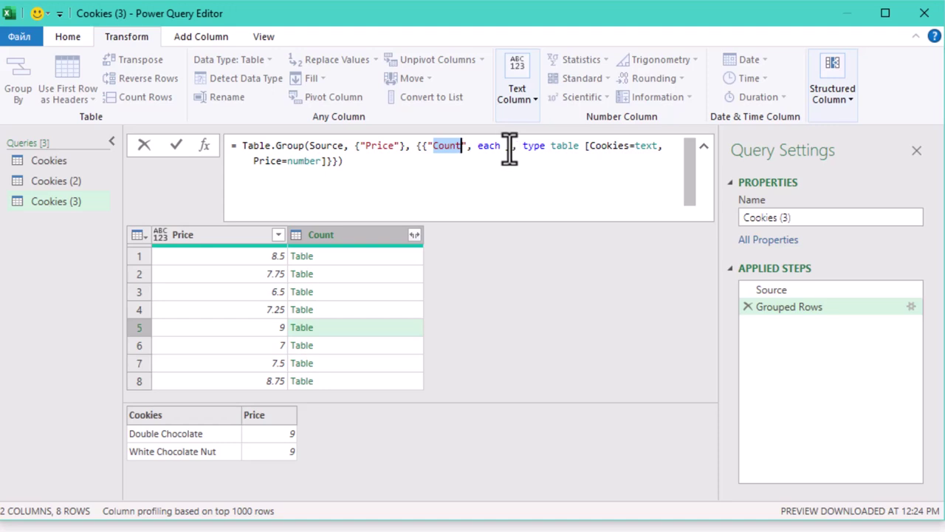
Step: Delete the '_, type table [Cookies=text, Price=number]' type definition, leaving each _ in the formula
{"action": "left_click_drag", "start_coordinate": [512, 146], "coordinate": [325, 166]}
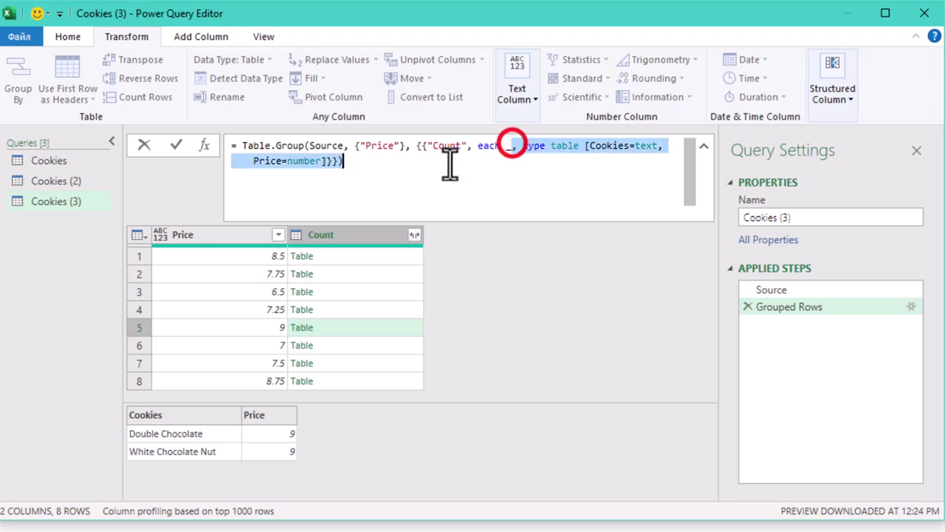
{"action": "key", "text": "Delete"}
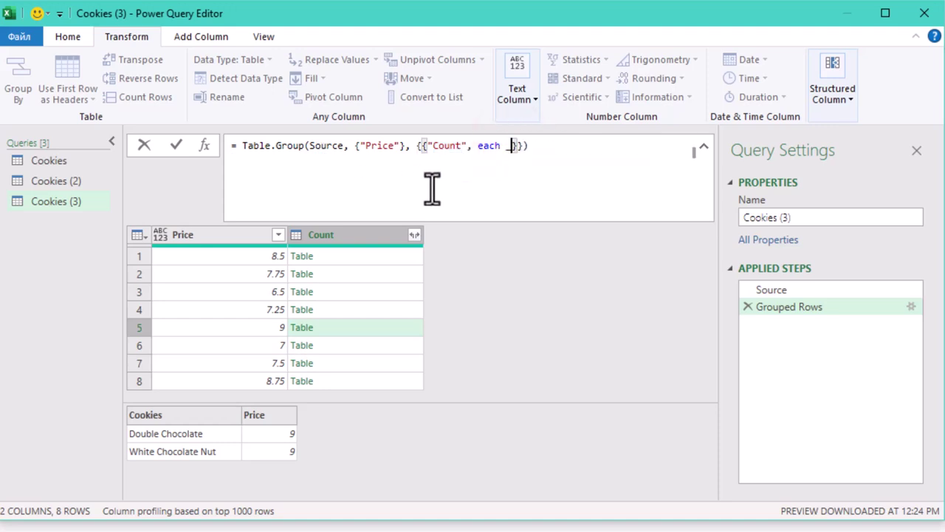
{"action": "key", "text": "Return"}
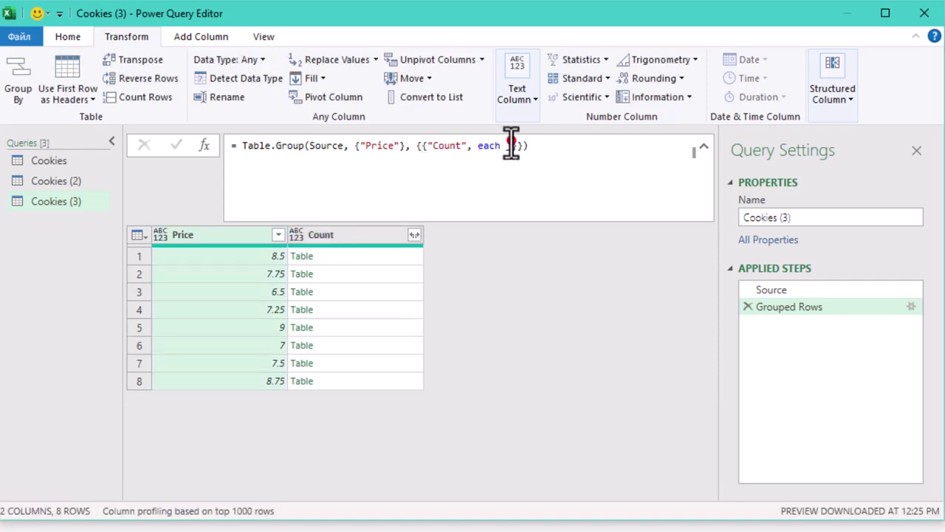
{"action": "left_click", "coordinate": [512, 146]}
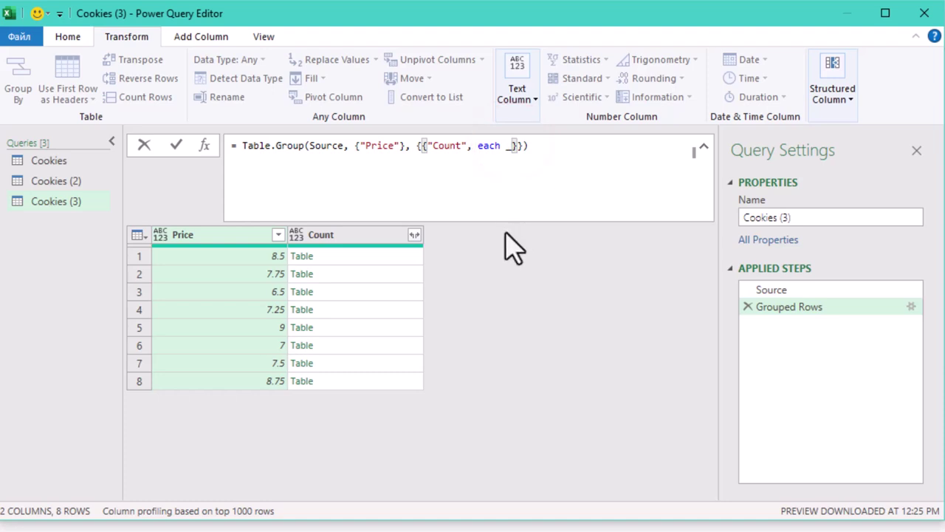
{"action": "double_click", "coordinate": [499, 146]}
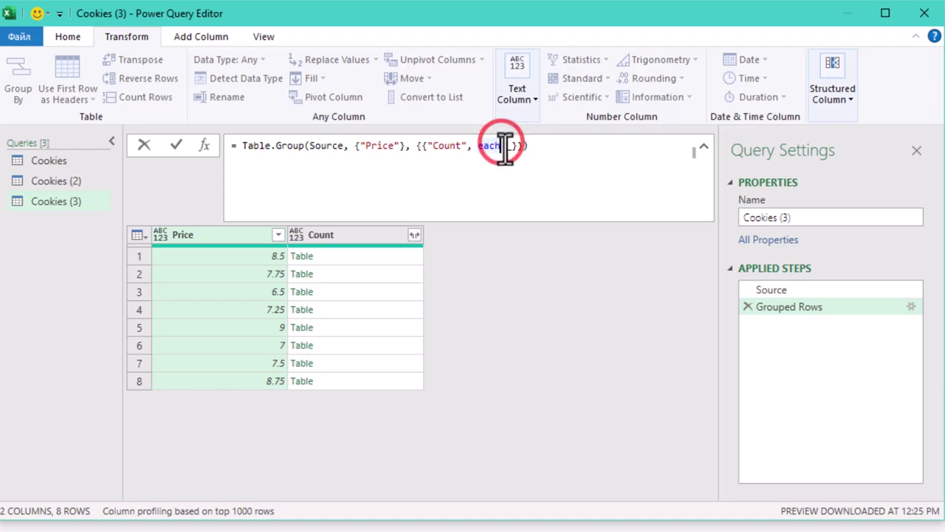
Step: Change the aggregation to if Table.RowCount(_)>1 then [Cookies] else null and preview the lists
{"action": "left_click", "coordinate": [507, 146]}
{"action": "type", "text": "i"}
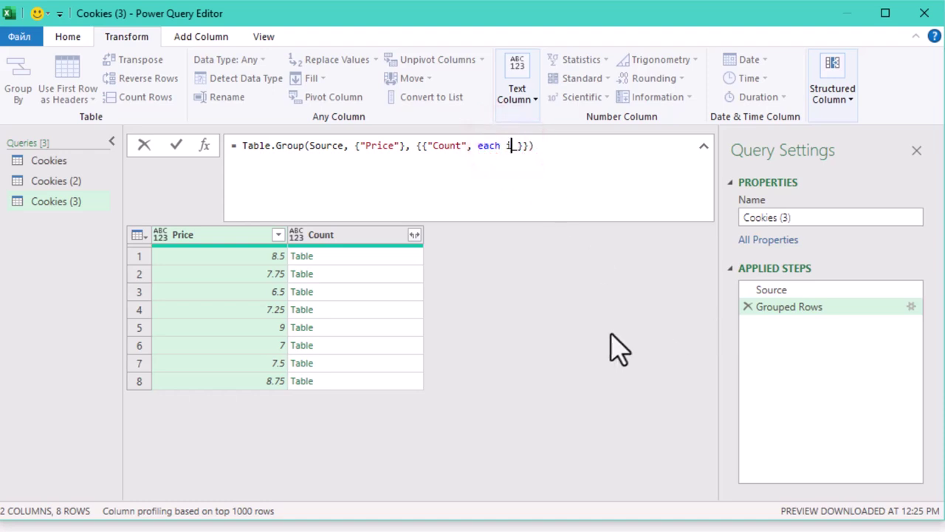
{"action": "type", "text": "e."}
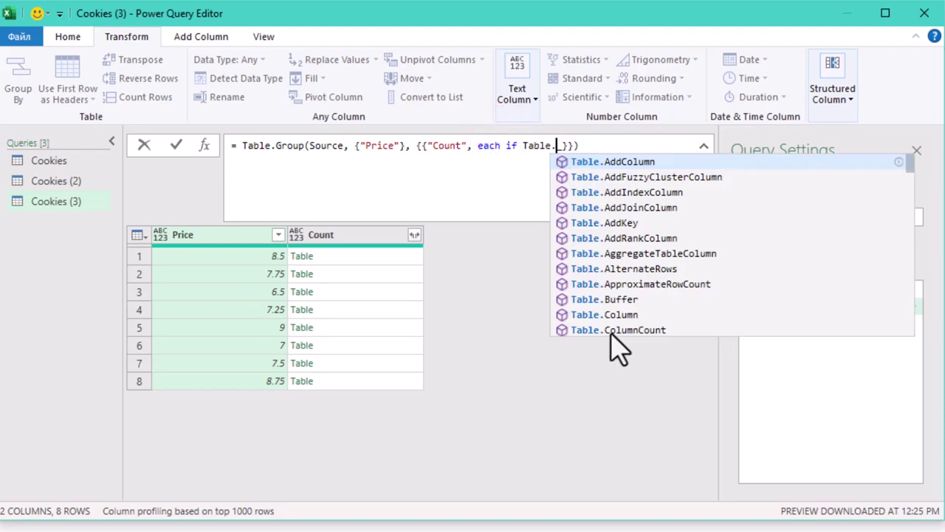
{"action": "type", "text": "RowCount"}
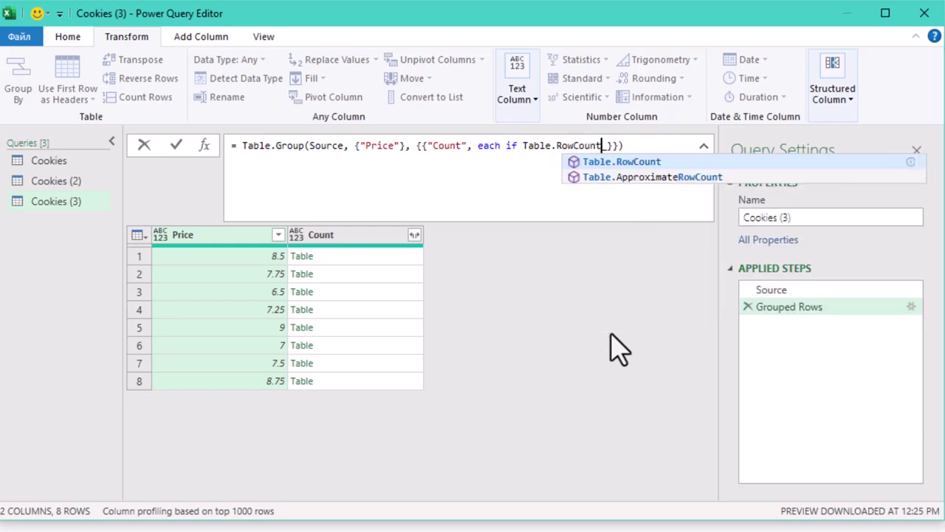
{"action": "type", "text": "("}
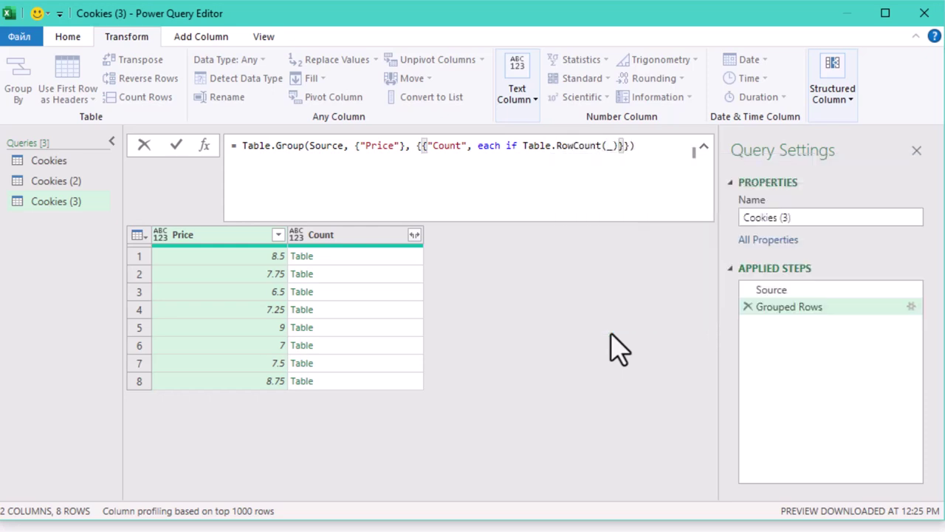
{"action": "type", "text": " the"}
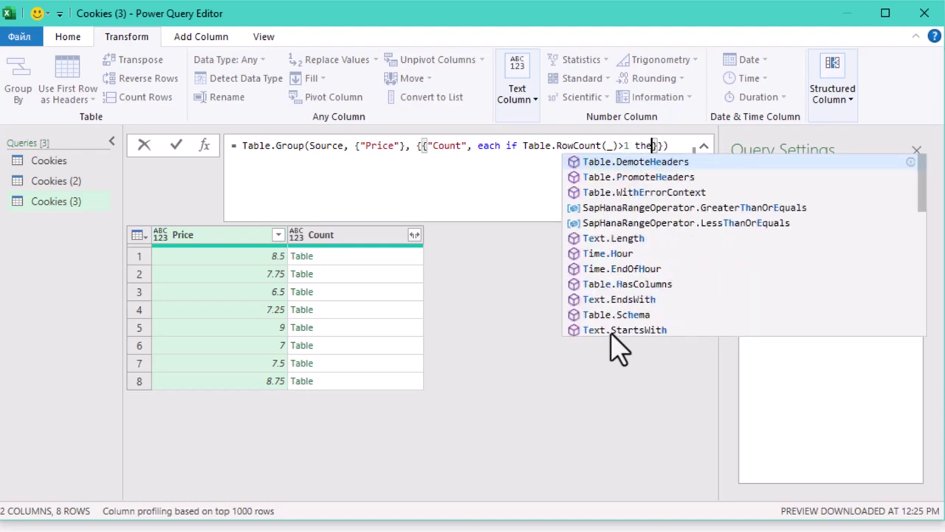
{"action": "type", "text": "n "}
{"action": "type", "text": "_[Cookies"}
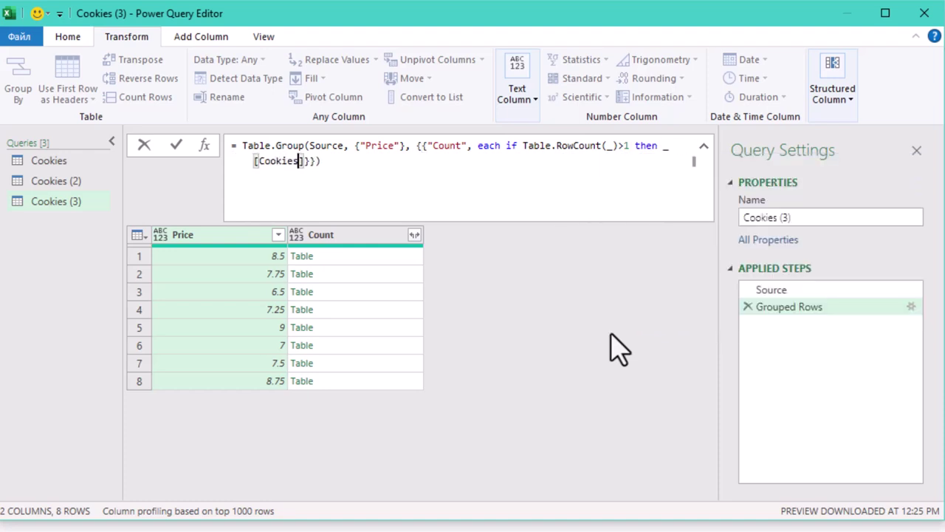
{"action": "type", "text": "else null"}
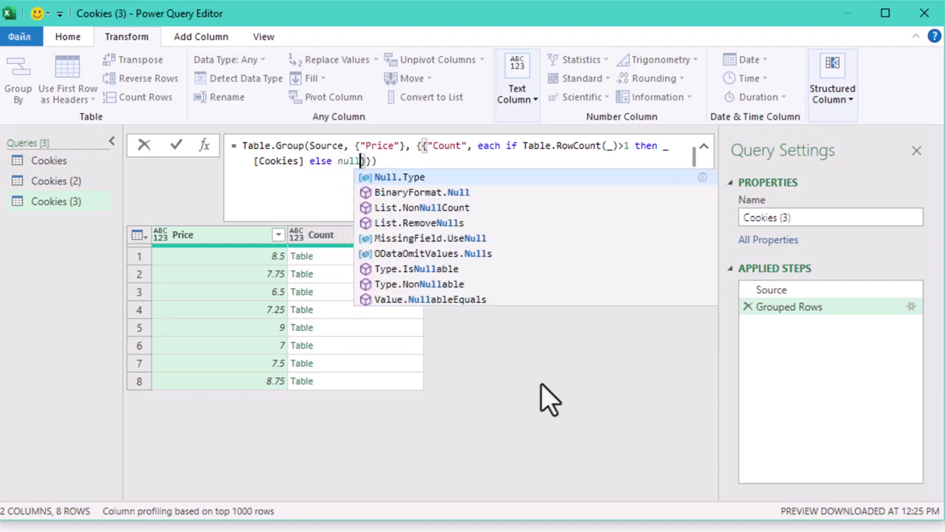
{"action": "left_click", "coordinate": [541, 384]}
{"action": "left_click", "coordinate": [333, 256]}
{"action": "left_click", "coordinate": [325, 327]}
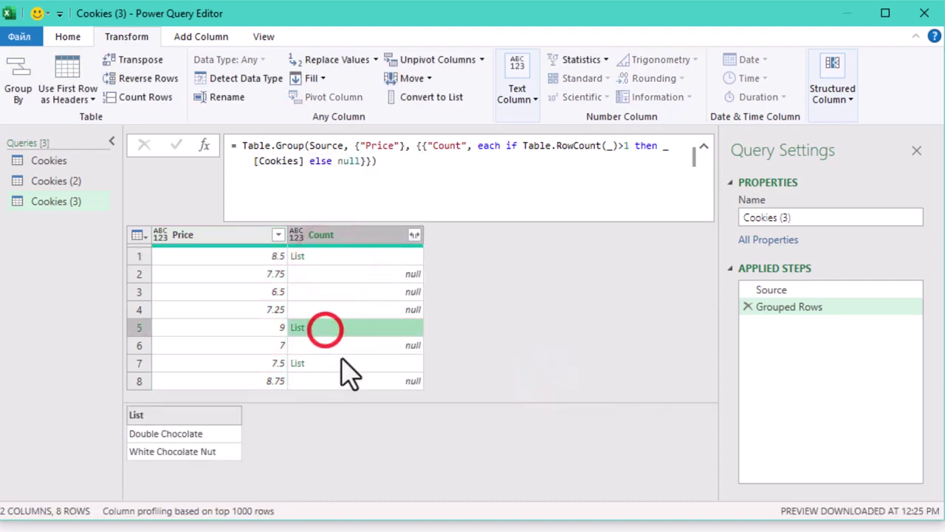
{"action": "left_click", "coordinate": [342, 362]}
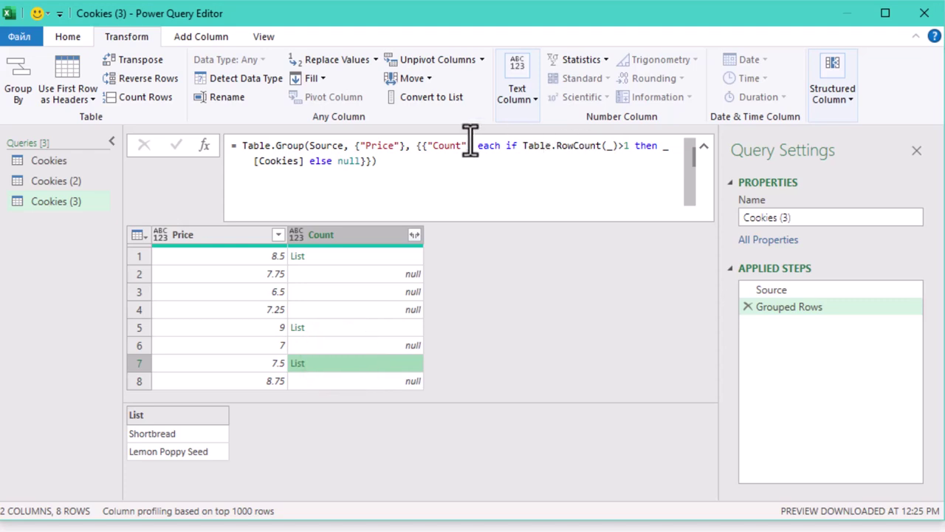
Step: Rename the grouped Count column to D and copy its aggregation clause
{"action": "double_click", "coordinate": [440, 146]}
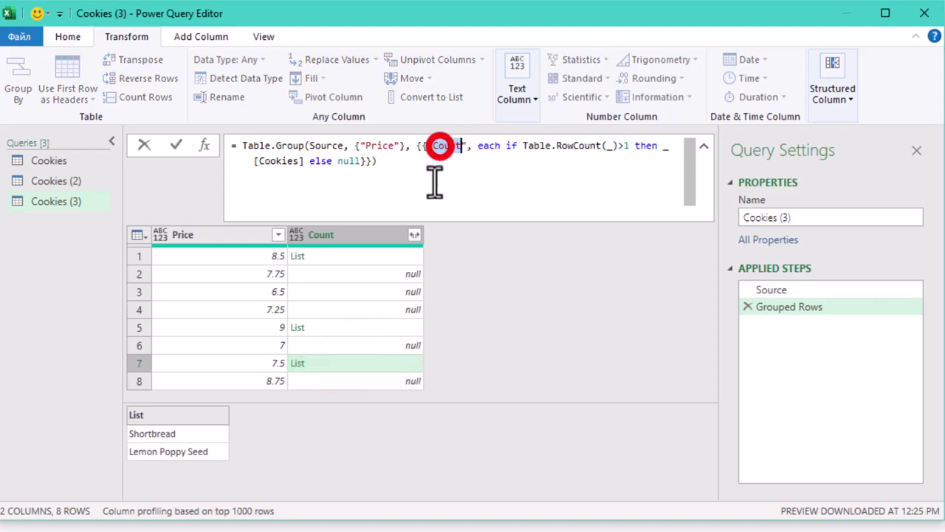
{"action": "type", "text": "C"}
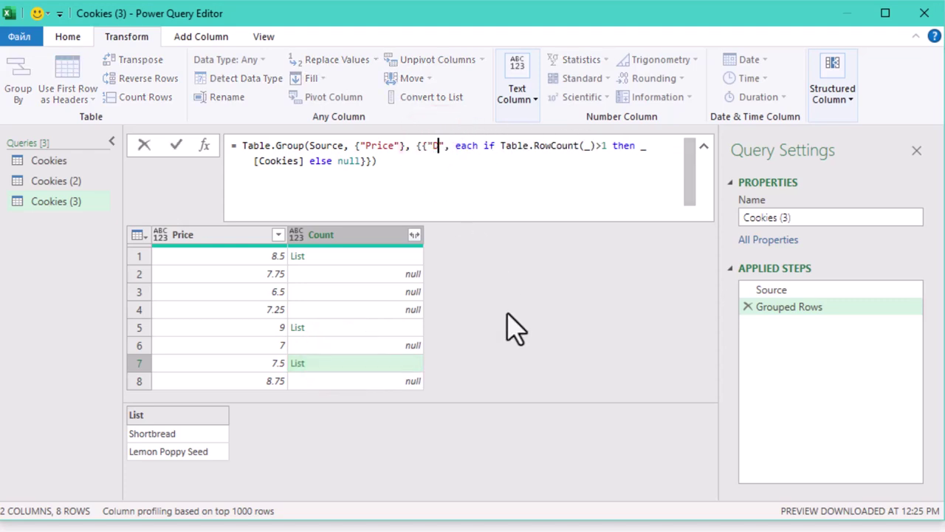
{"action": "left_click", "coordinate": [508, 314]}
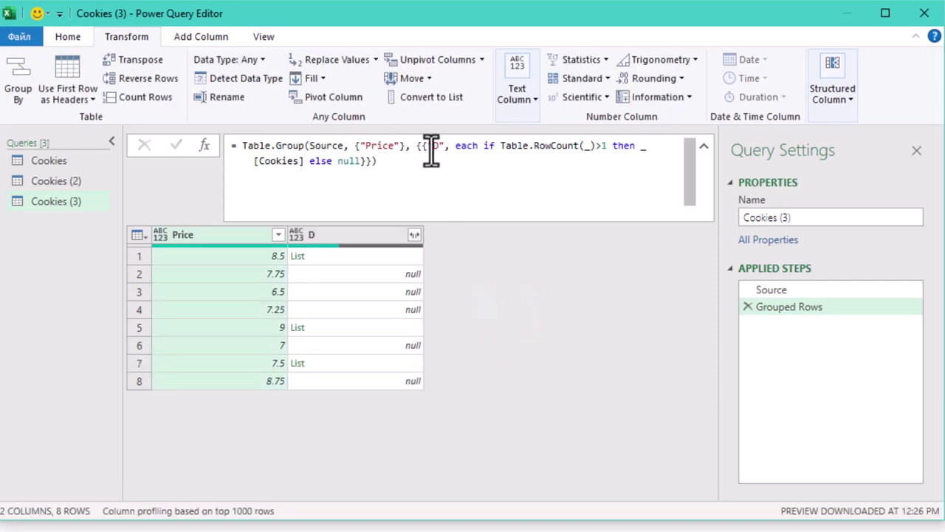
{"action": "left_click_drag", "start_coordinate": [421, 146], "coordinate": [362, 164]}
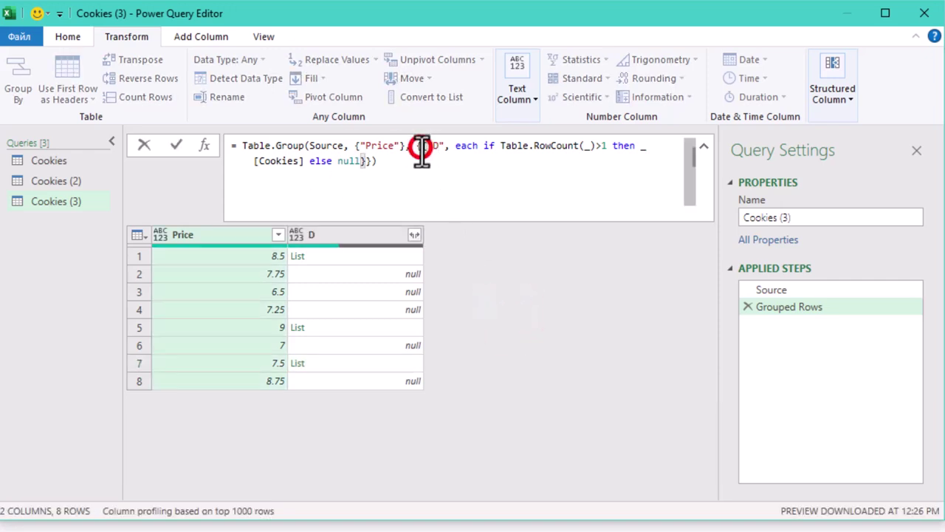
{"action": "key", "text": "ctrl+c"}
Step: Paste a second copy of the clause as column U with the condition changed to =1
{"action": "left_click", "coordinate": [363, 161]}
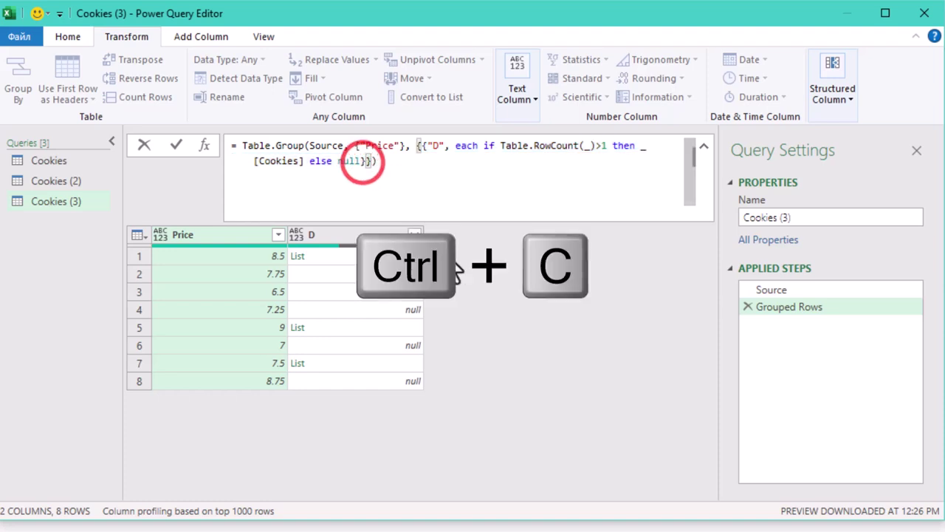
{"action": "type", "text": ","}
{"action": "key", "text": "ctrl+v"}
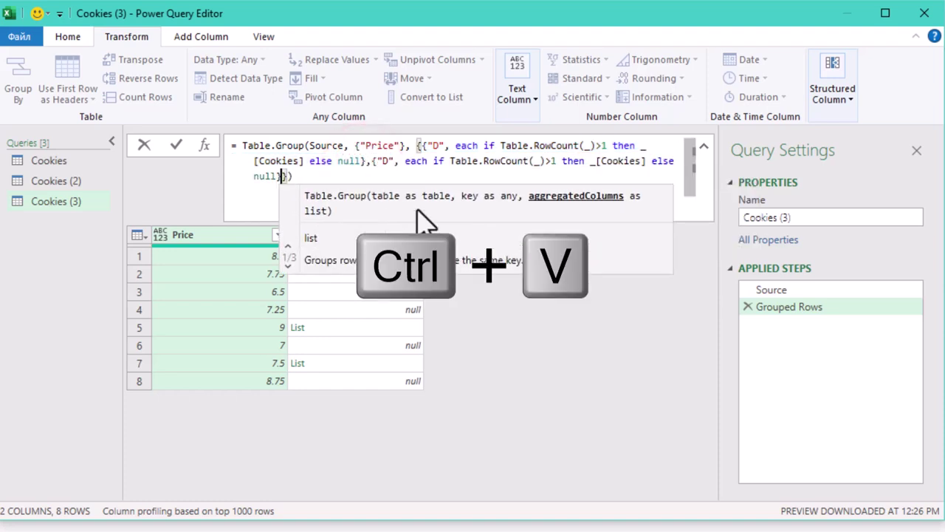
{"action": "left_click", "coordinate": [373, 162]}
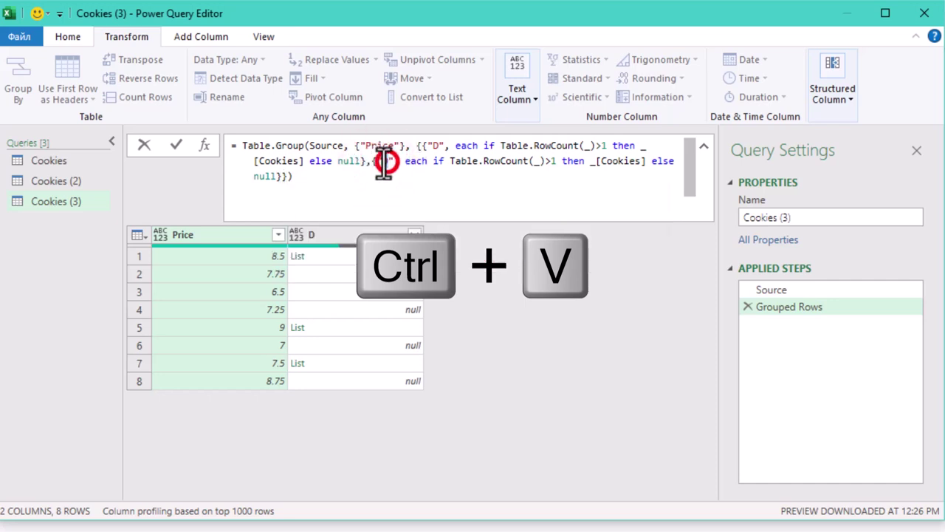
{"action": "double_click", "coordinate": [384, 161]}
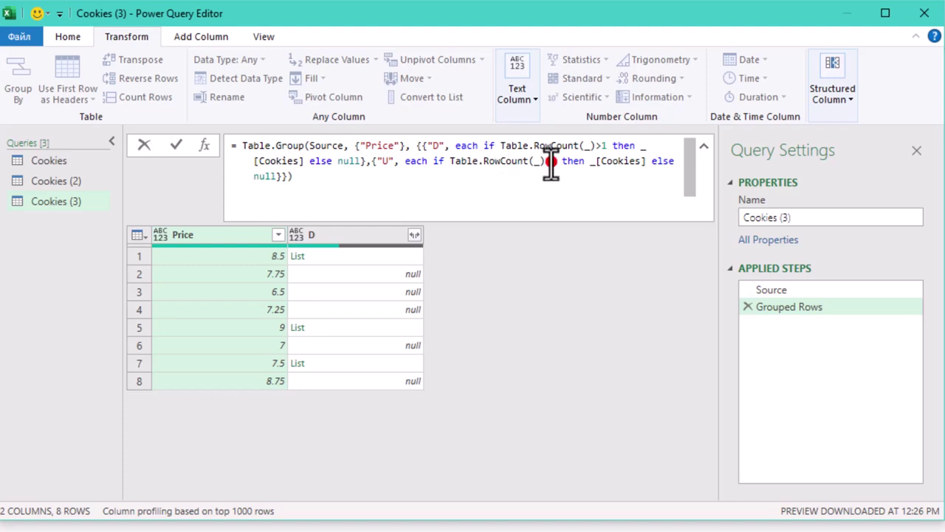
{"action": "type", "text": "="}
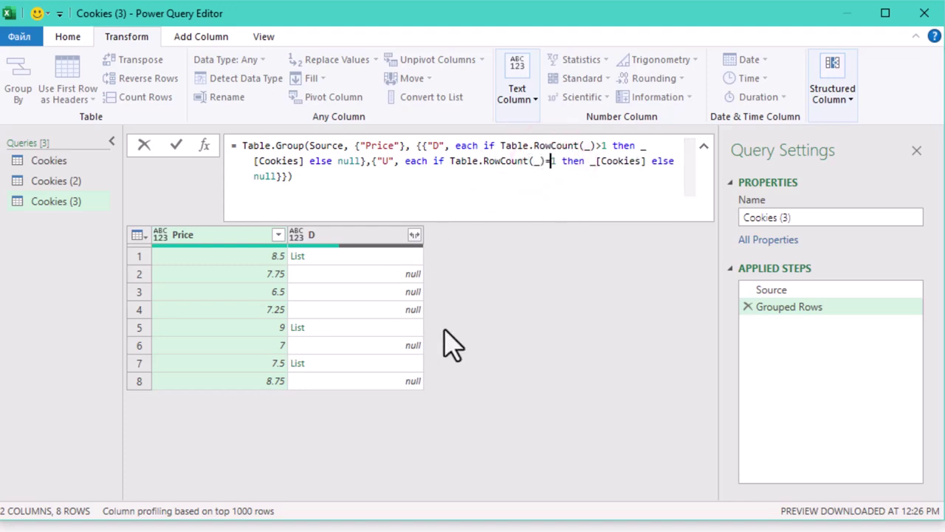
{"action": "left_click", "coordinate": [519, 325]}
Step: Preview the single-price cookies and rename the Grouped Rows step to G
{"action": "left_click", "coordinate": [459, 274]}
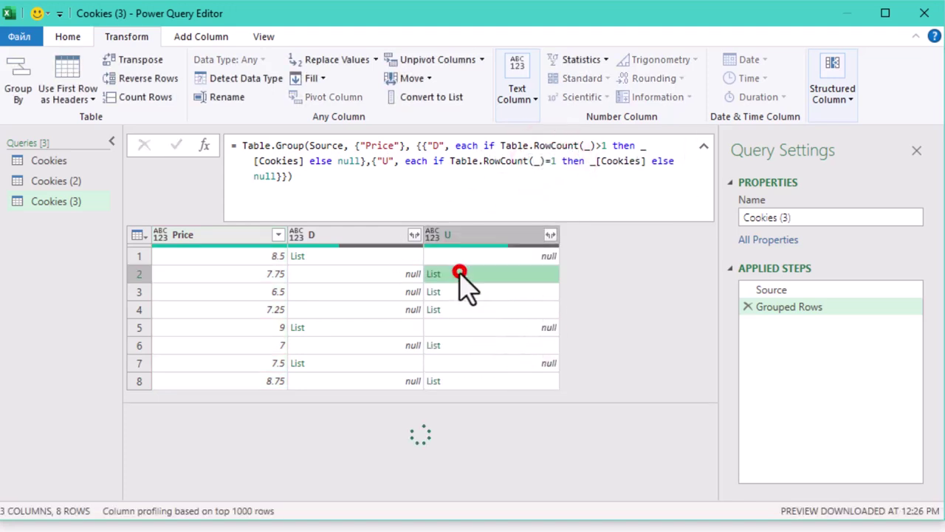
{"action": "left_click", "coordinate": [463, 291]}
{"action": "left_click", "coordinate": [468, 308]}
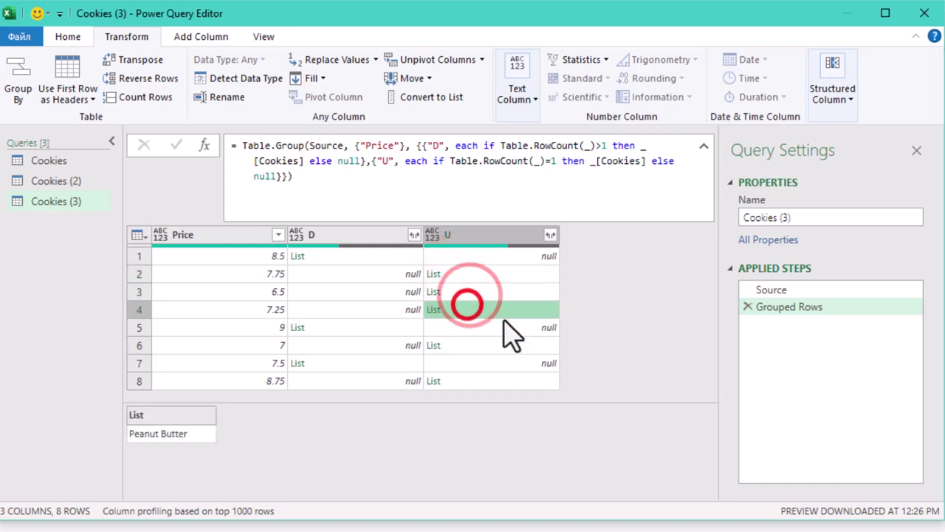
{"action": "left_click", "coordinate": [796, 308]}
{"action": "right_click", "coordinate": [802, 309]}
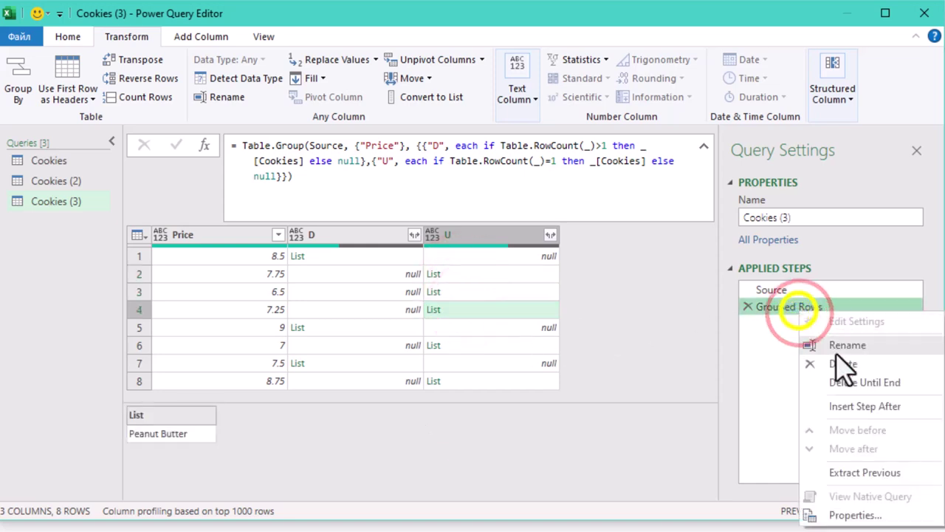
{"action": "left_click", "coordinate": [842, 346]}
{"action": "type", "text": "G"}
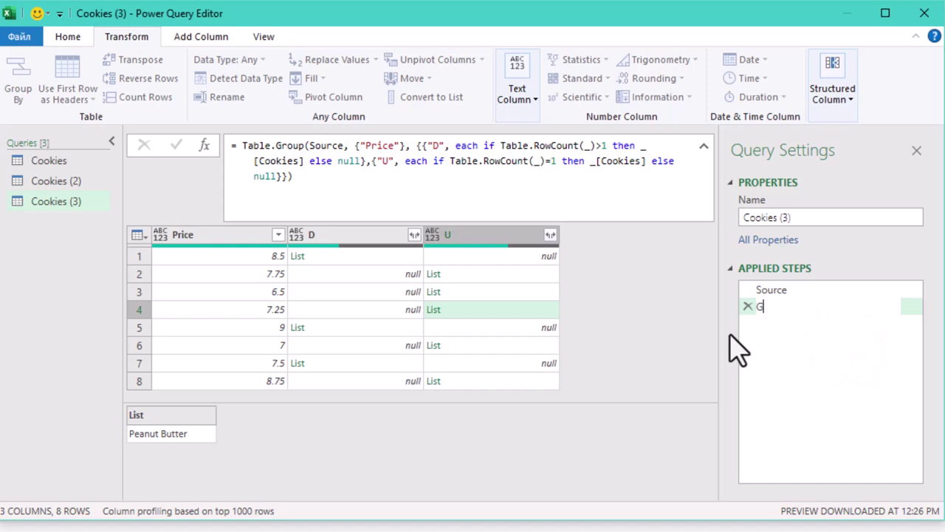
{"action": "key", "text": "Return"}
Step: Insert a new custom step after G
{"action": "left_click", "coordinate": [790, 318]}
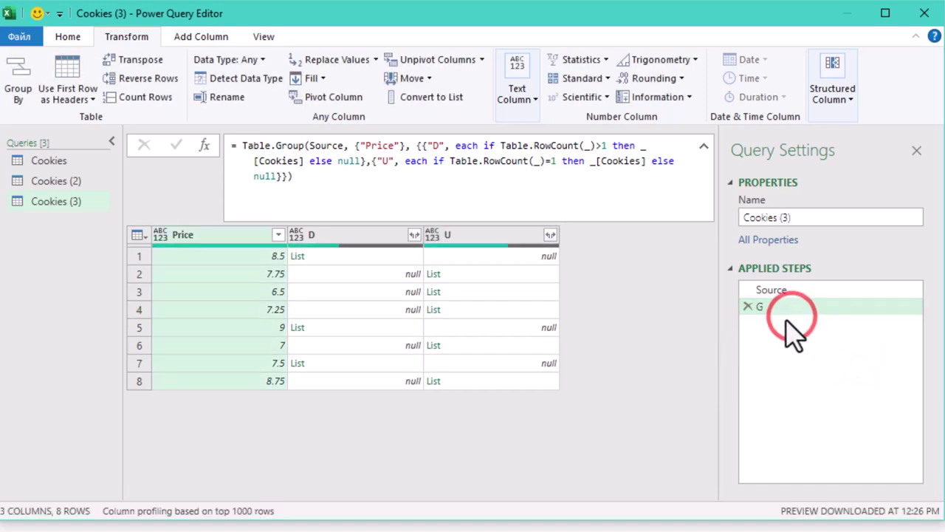
{"action": "right_click", "coordinate": [780, 306]}
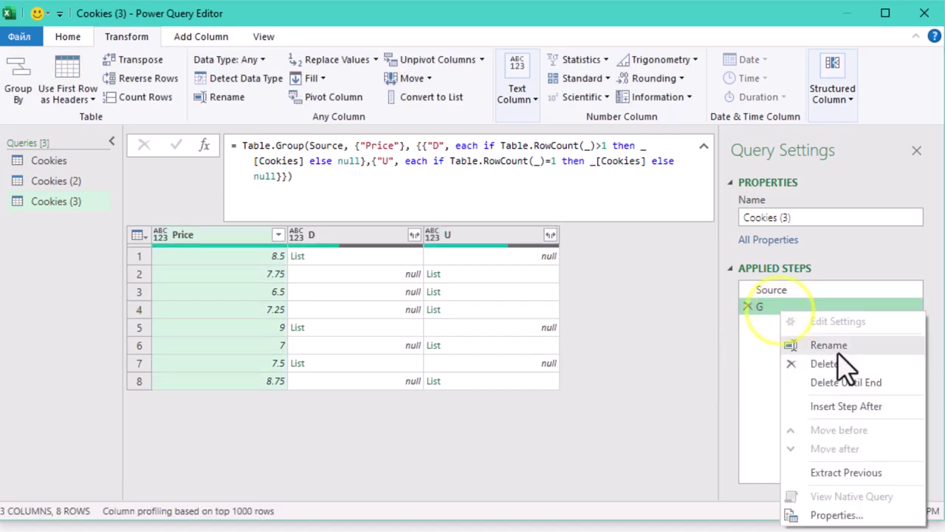
{"action": "left_click", "coordinate": [858, 408]}
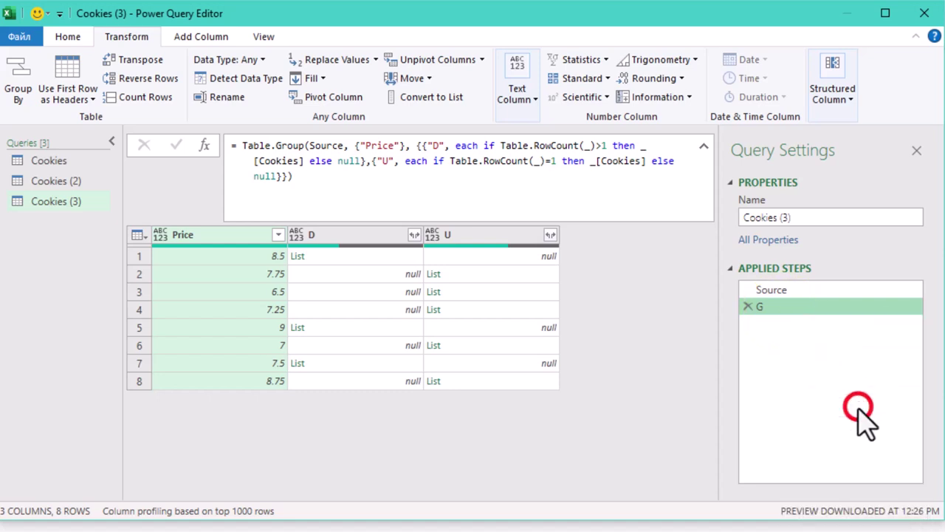
Step: Set the new step's formula to List.RemoveNulls(G[D])
{"action": "left_click", "coordinate": [266, 154]}
{"action": "type", "text": "[D"}
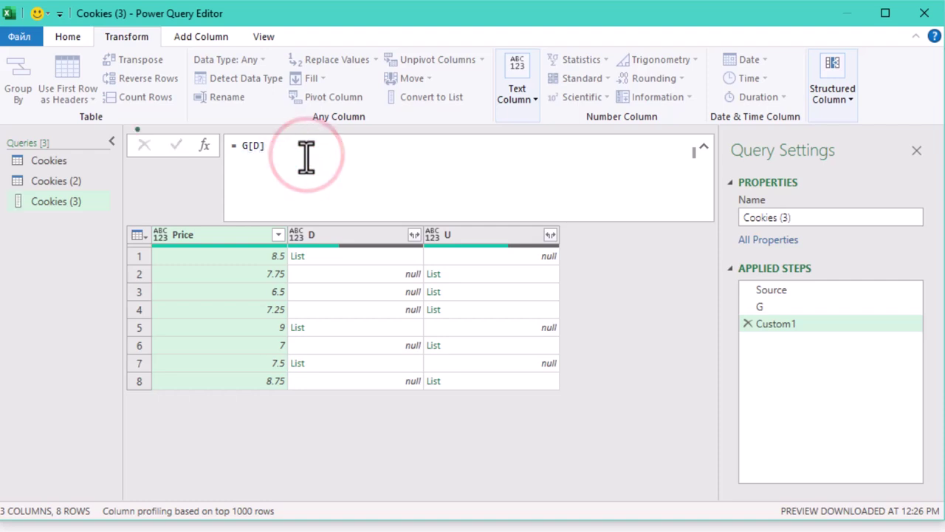
{"action": "key", "text": "Return"}
{"action": "left_click", "coordinate": [240, 146]}
{"action": "type", "text": "List."}
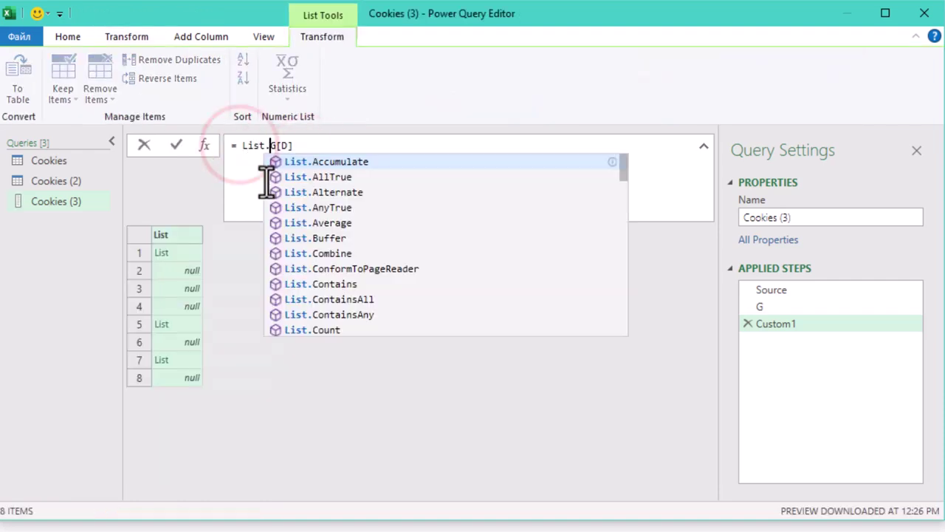
{"action": "type", "text": "RemoveNul"}
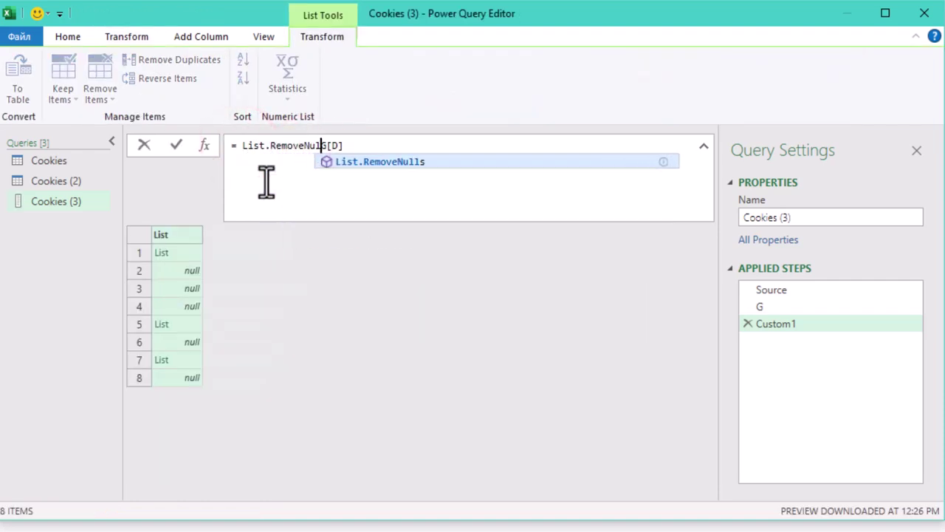
{"action": "key", "text": "Tab"}
{"action": "type", "text": "("}
{"action": "key", "text": "End"}
{"action": "type", "text": ")"}
{"action": "key", "text": "Return"}
Step: Wrap the formula in List.Combine to flatten the duplicate-price cookie names into one list
{"action": "left_click", "coordinate": [240, 145]}
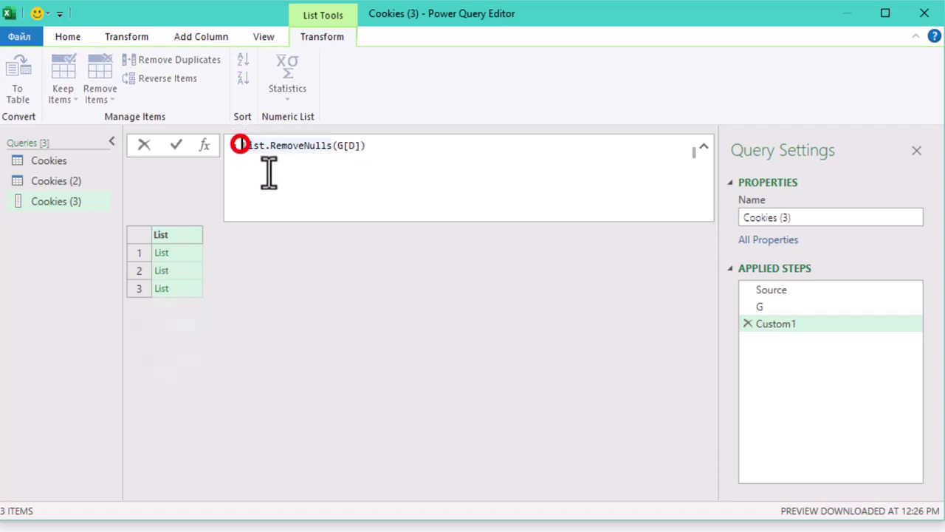
{"action": "type", "text": "List.Combi"}
{"action": "key", "text": "Tab"}
{"action": "type", "text": "("}
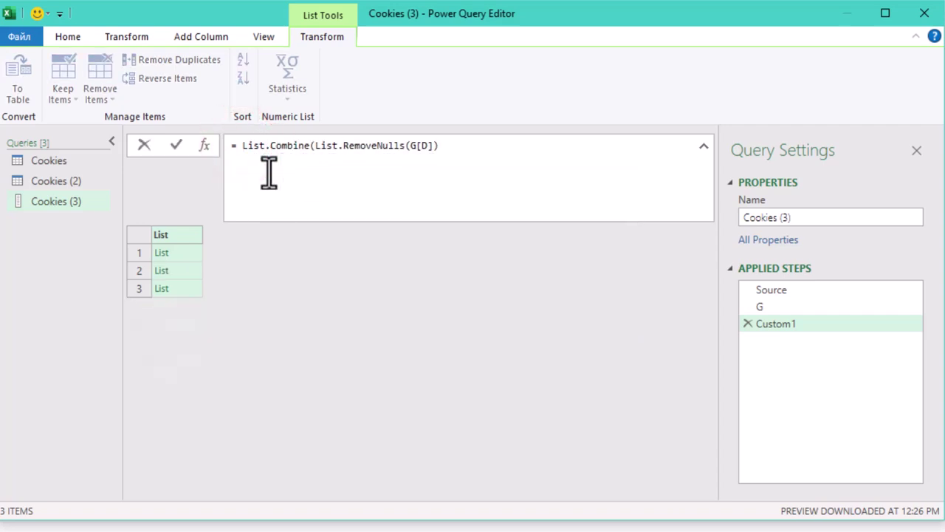
{"action": "key", "text": "Return"}
{"action": "left_click_drag", "start_coordinate": [202, 234], "coordinate": [269, 234]}
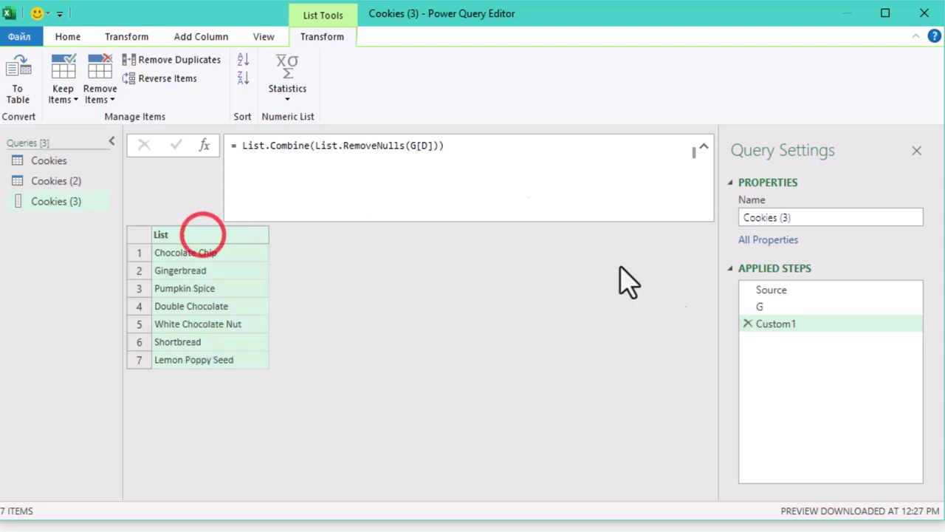
Step: Rename the Custom1 step to D and select its formula text
{"action": "right_click", "coordinate": [782, 325]}
{"action": "left_click", "coordinate": [834, 358]}
{"action": "type", "text": "D"}
{"action": "key", "text": "Return"}
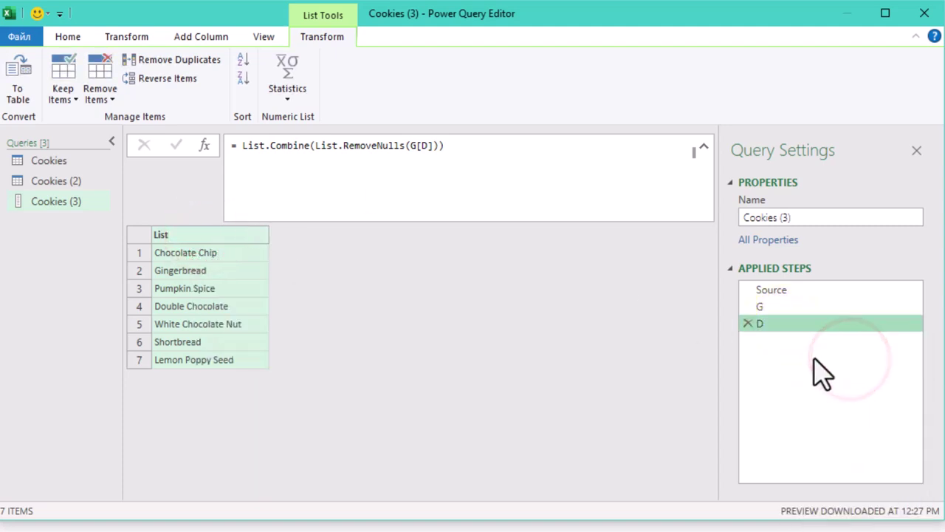
{"action": "left_click_drag", "start_coordinate": [488, 148], "coordinate": [238, 144]}
{"action": "left_click", "coordinate": [819, 342]}
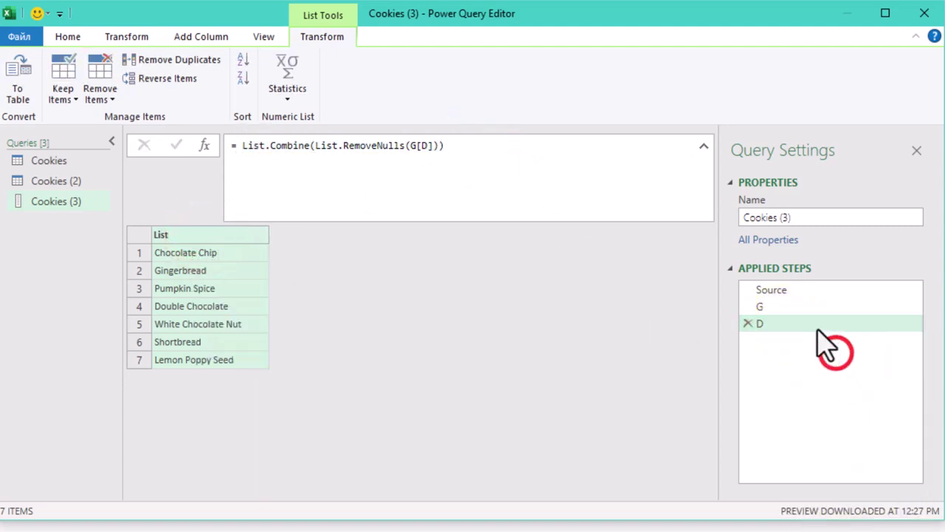
{"action": "right_click", "coordinate": [816, 325]}
Step: Add a step after D reusing its formula with the column reference changed to G[U]
{"action": "left_click", "coordinate": [890, 420]}
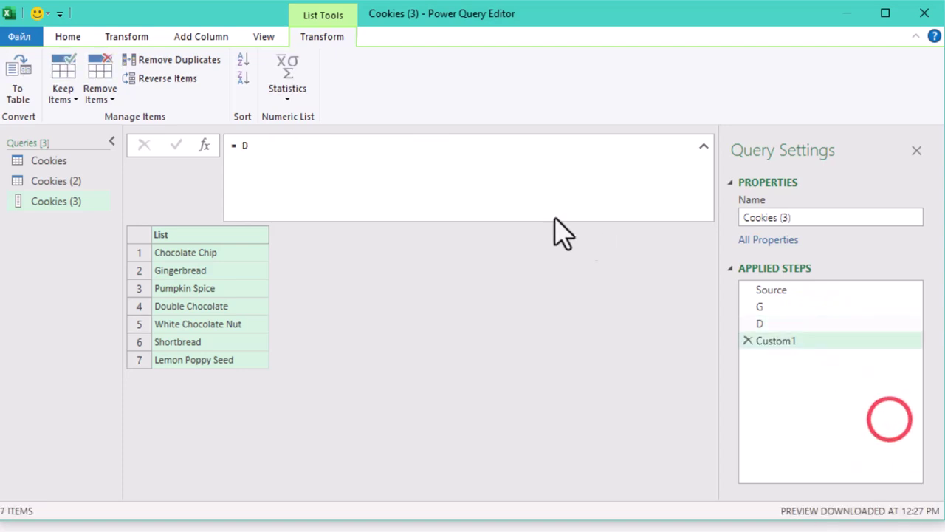
{"action": "left_click", "coordinate": [246, 152]}
{"action": "key", "text": "ctrl+c"}
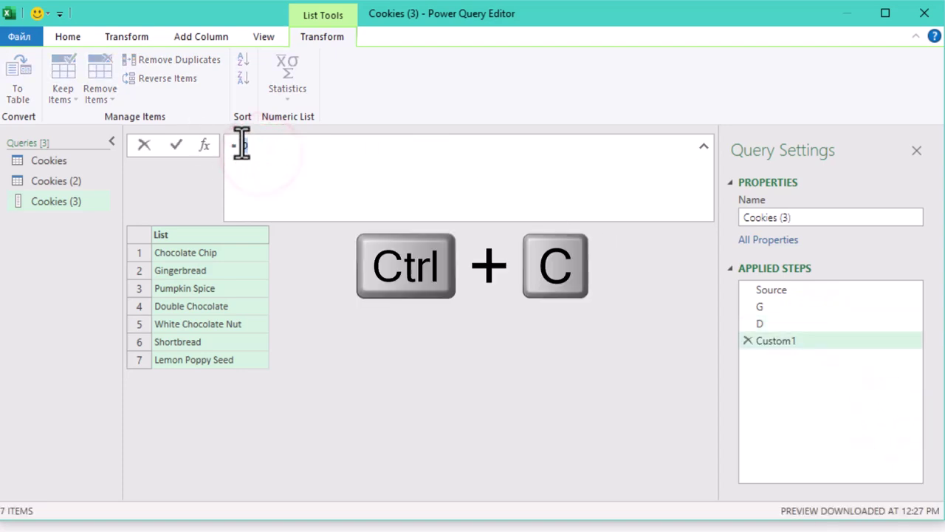
{"action": "key", "text": "ctrl+v"}
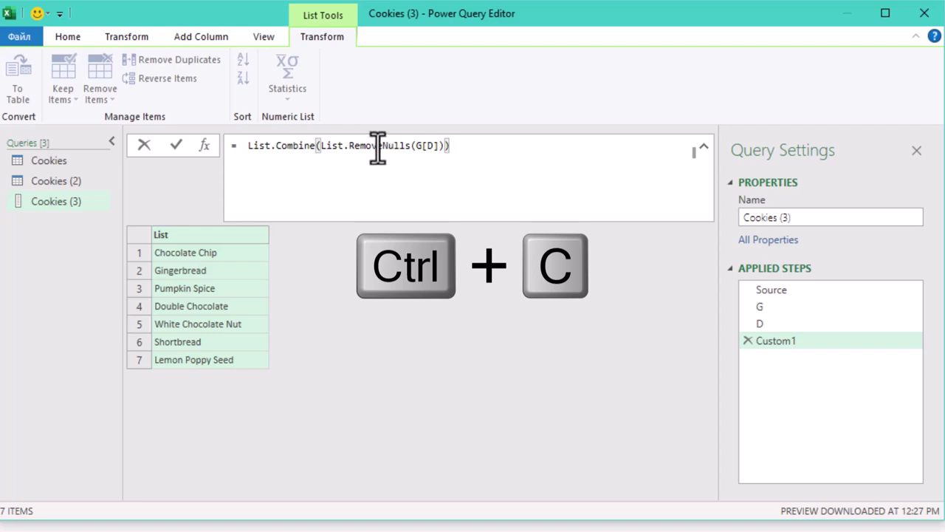
{"action": "double_click", "coordinate": [427, 146]}
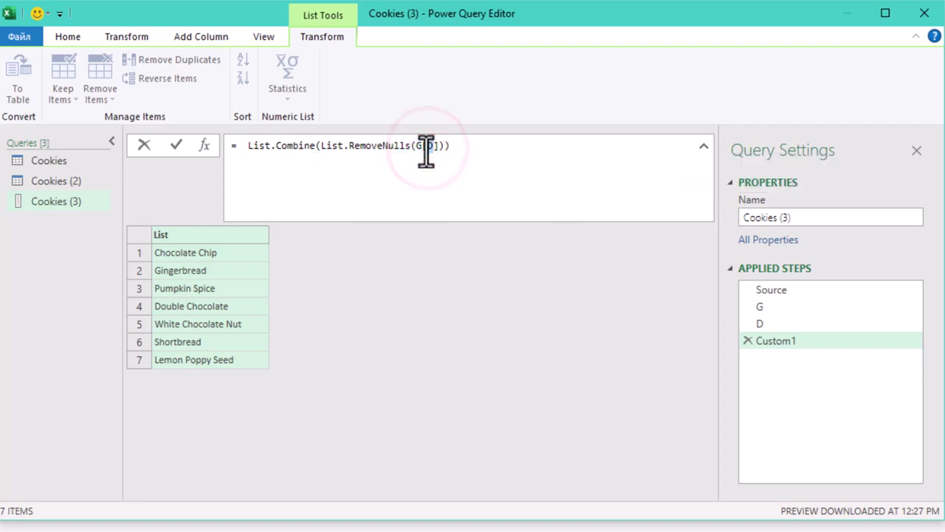
{"action": "key", "text": "ctrl+v"}
{"action": "left_click", "coordinate": [515, 245]}
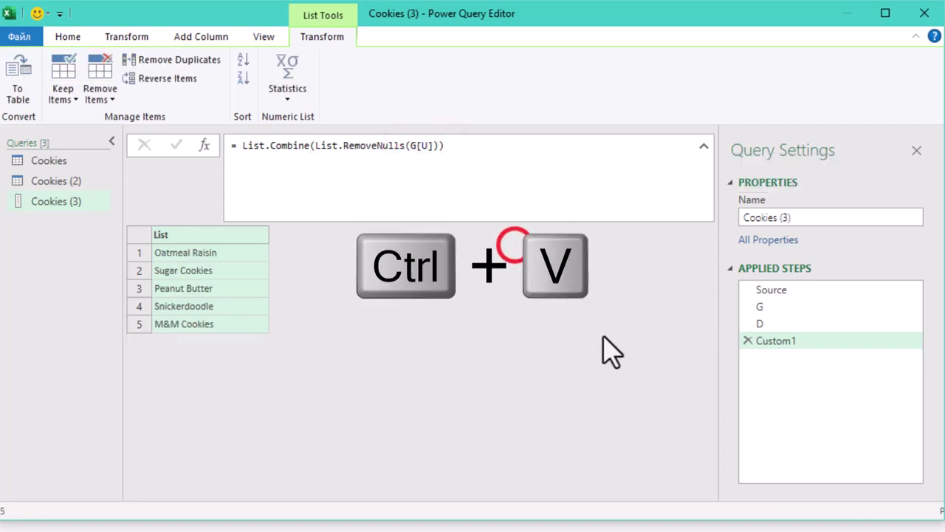
Step: Rename the new step to U and insert another step after it
{"action": "left_click", "coordinate": [817, 341]}
{"action": "right_click", "coordinate": [818, 340]}
{"action": "left_click", "coordinate": [849, 317]}
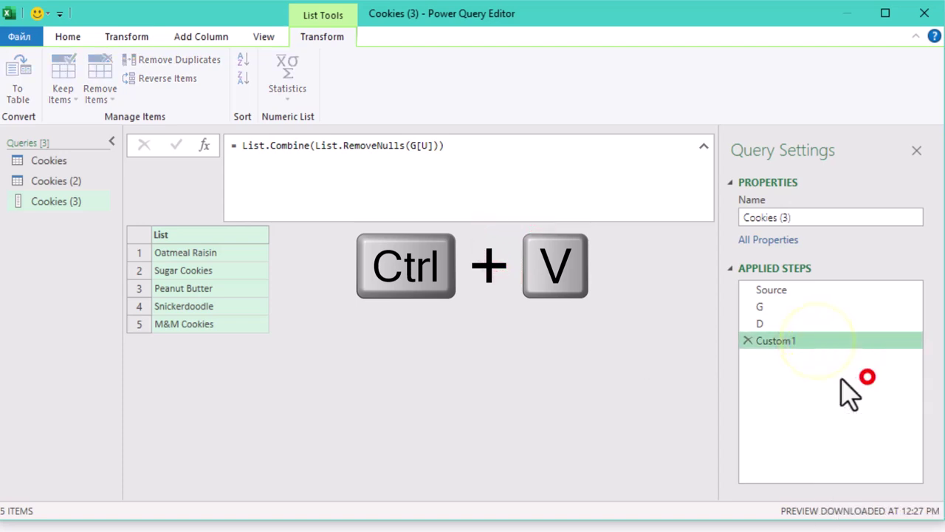
{"action": "type", "text": "U"}
{"action": "key", "text": "Return"}
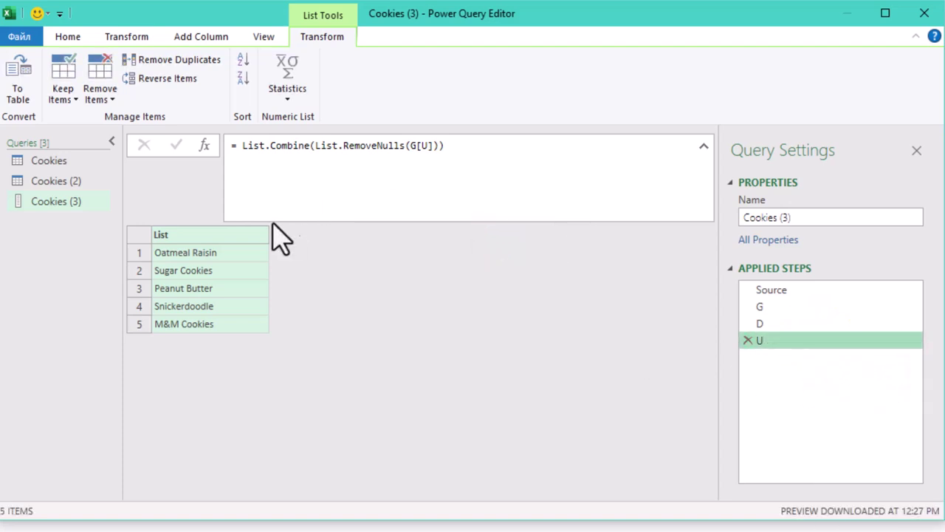
{"action": "right_click", "coordinate": [816, 340]}
{"action": "left_click", "coordinate": [883, 437]}
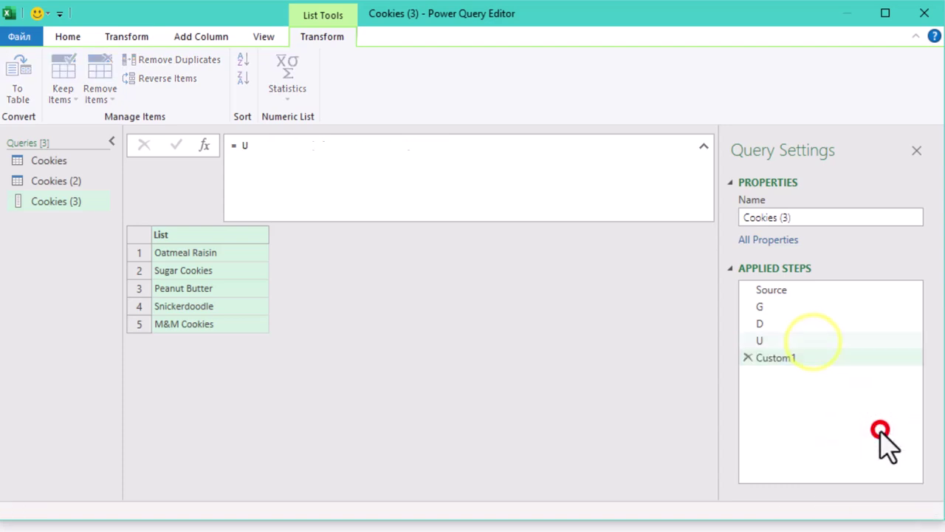
Step: Enter = Table.FromColumns({D,U}) as the new step, adding column names "Duplicate Values" and "Unique Values"
{"action": "left_click", "coordinate": [239, 147]}
{"action": "type", "text": "= "}
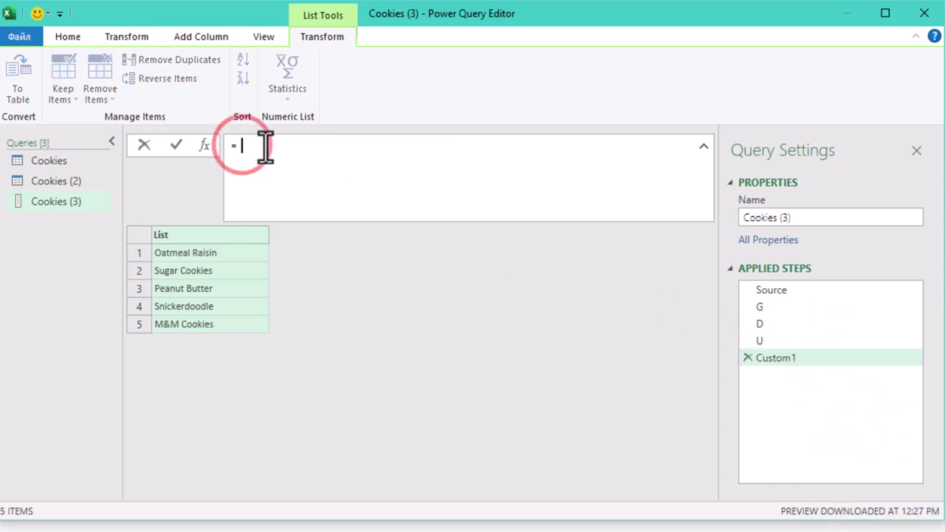
{"action": "type", "text": "Table."}
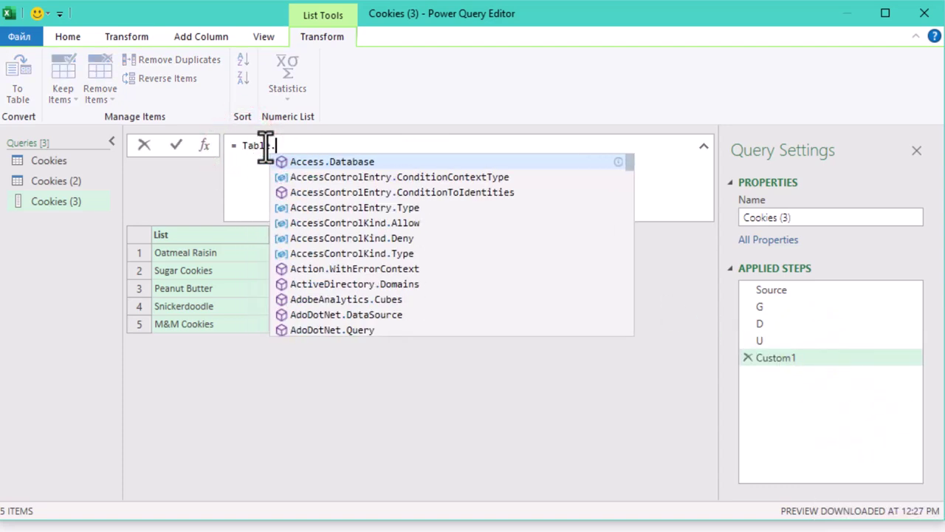
{"action": "type", "text": "FromC"}
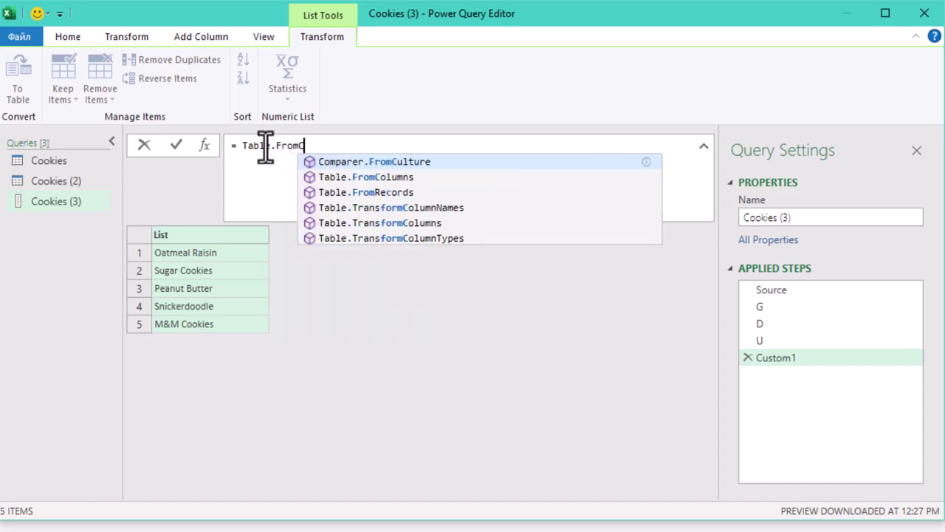
{"action": "type", "text": "olumns("}
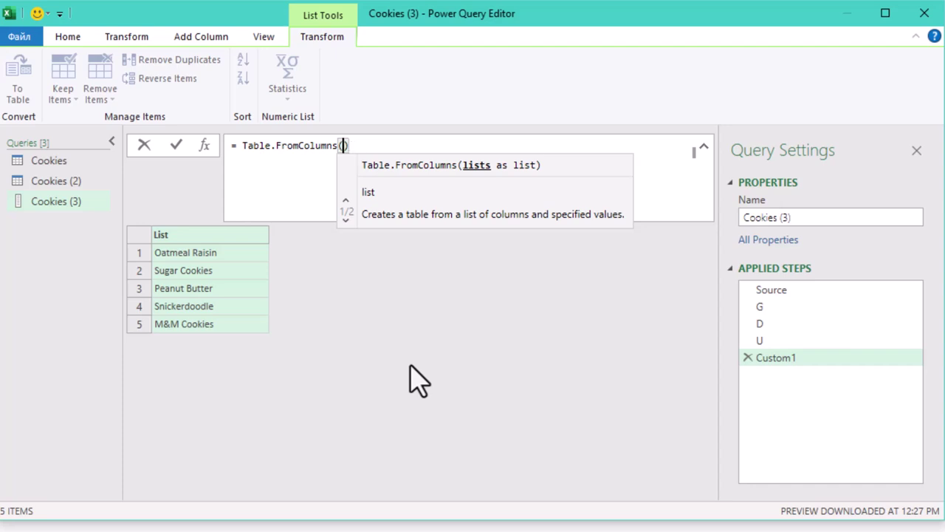
{"action": "type", "text": "{"}
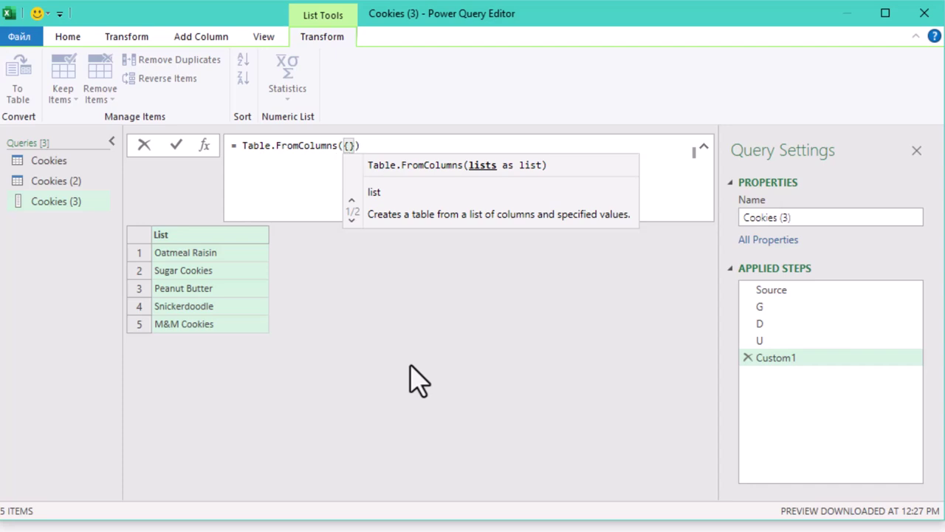
{"action": "type", "text": "D,U"}
{"action": "key", "text": "Return"}
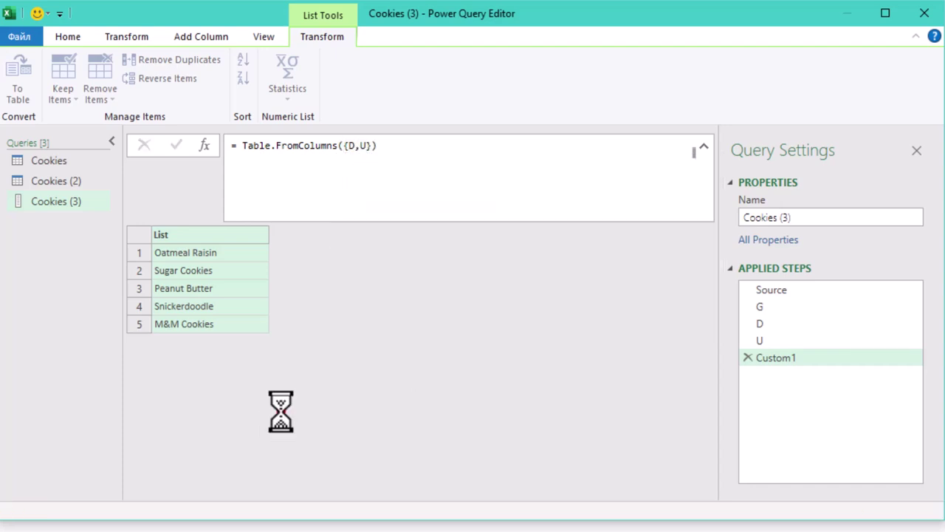
{"action": "left_click", "coordinate": [374, 145]}
{"action": "type", "text": ","}
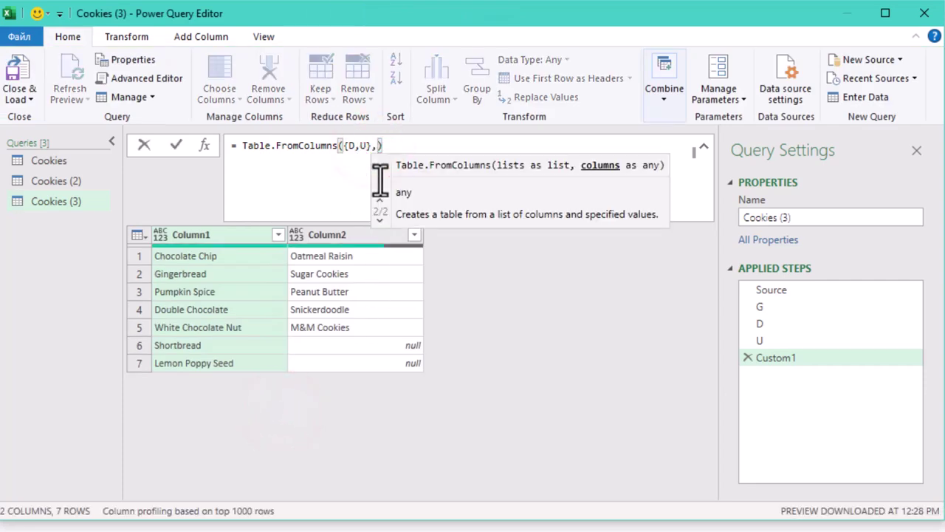
{"action": "type", "text": "{"}
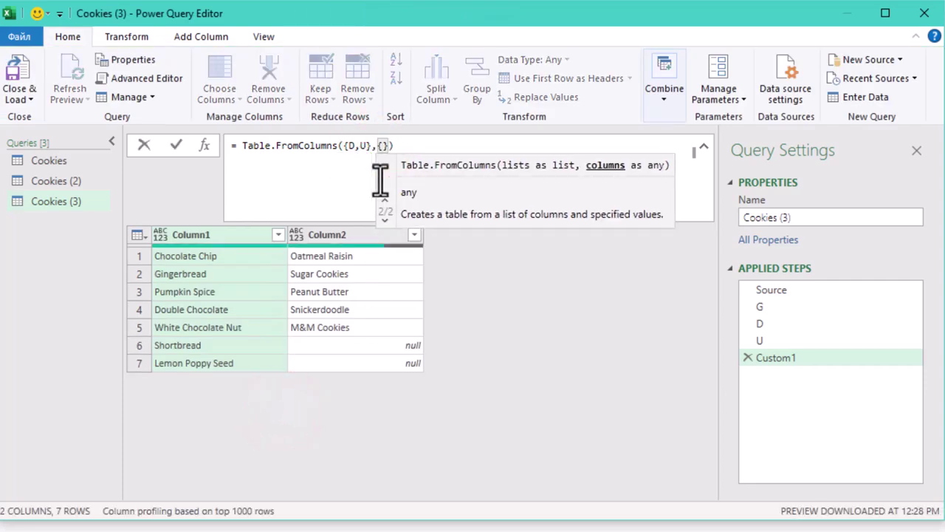
{"action": "type", "text": "\"D"}
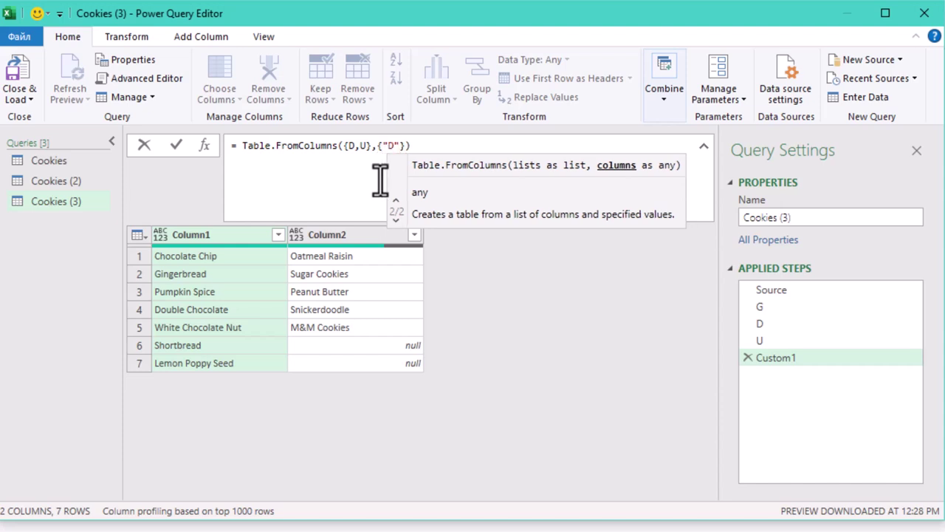
{"action": "type", "text": "uplicate"}
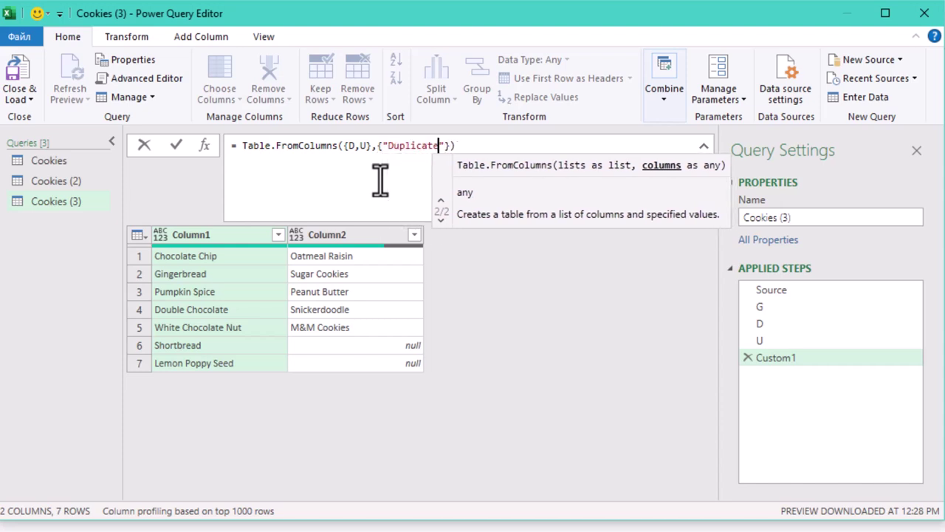
{"action": "type", "text": " Values\","}
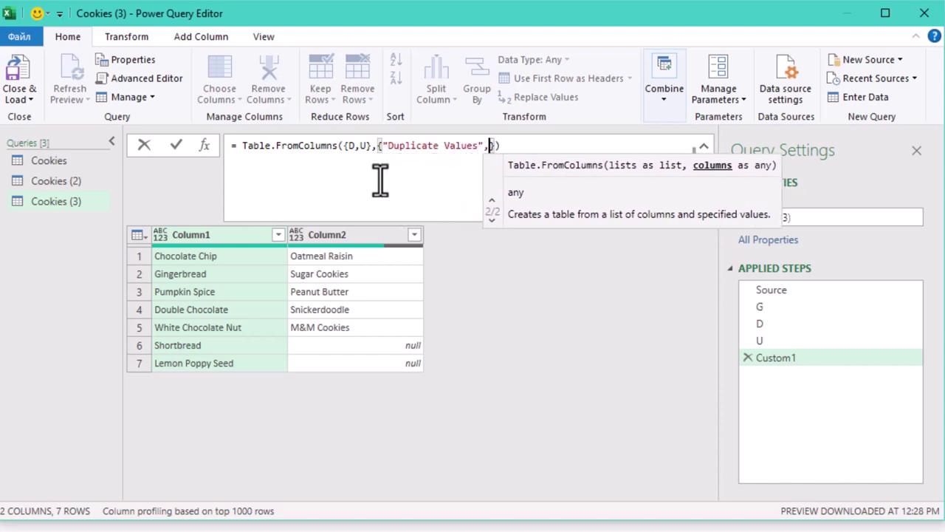
{"action": "type", "text": "\"Unique V"}
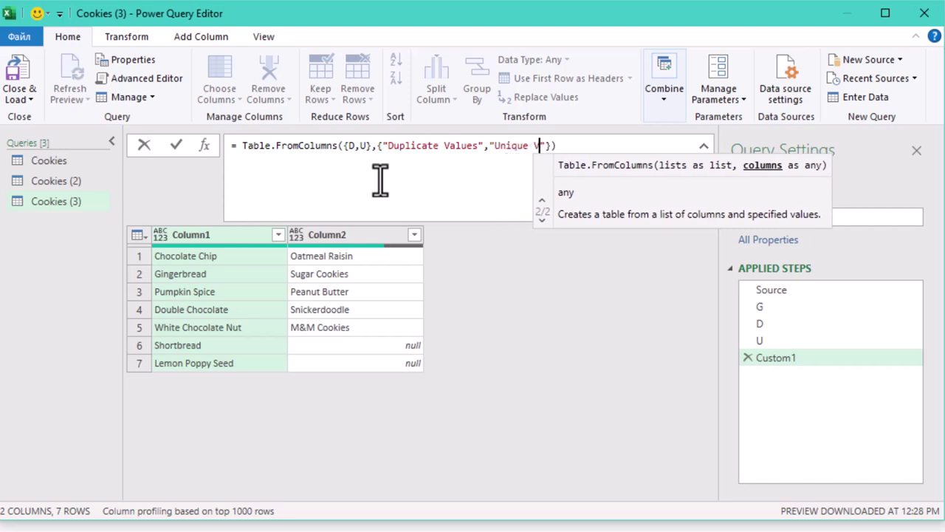
{"action": "type", "text": "alues"}
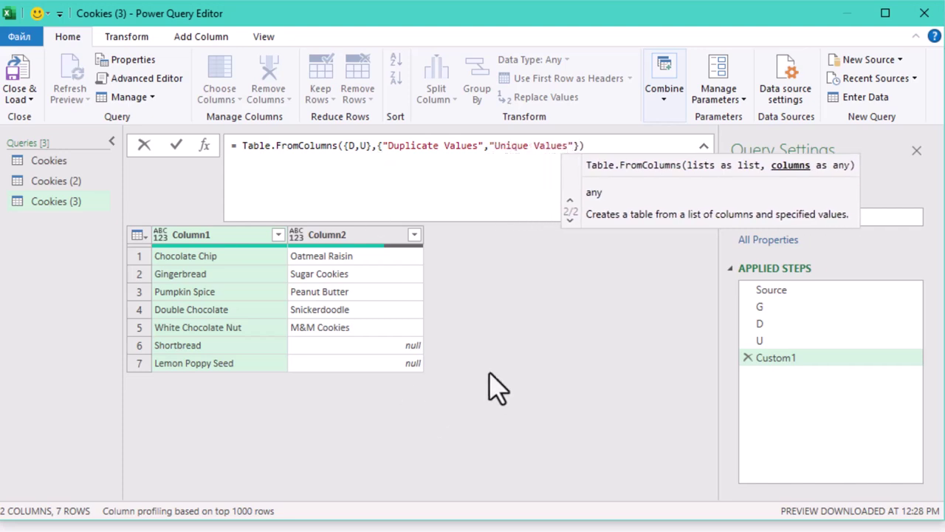
Step: Commit the column-named Table.FromColumns formula and rename the Custom1 step to Result
{"action": "left_click", "coordinate": [489, 374]}
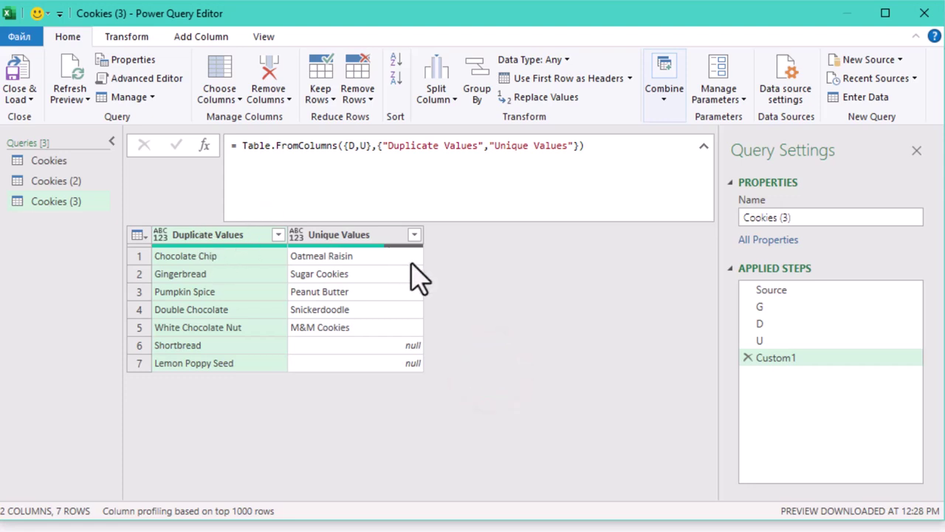
{"action": "right_click", "coordinate": [831, 360]}
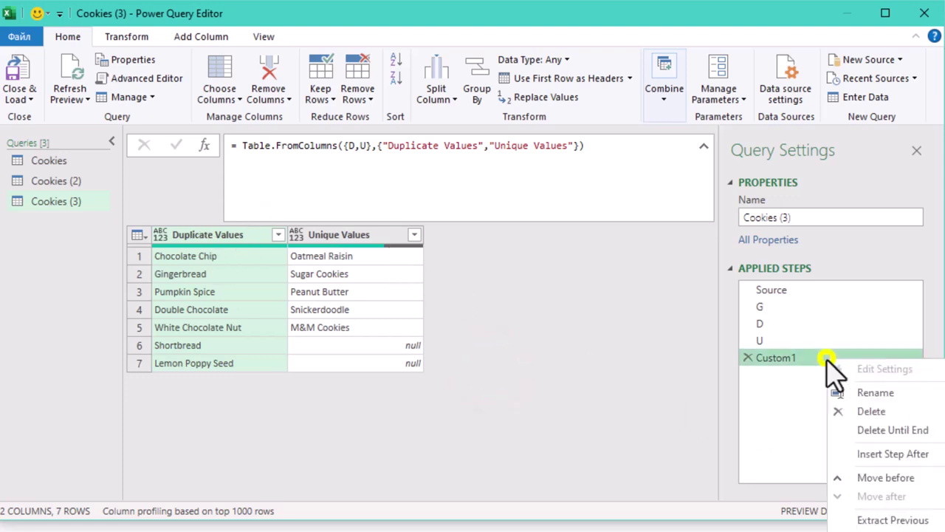
{"action": "left_click", "coordinate": [878, 390]}
{"action": "type", "text": "Result"}
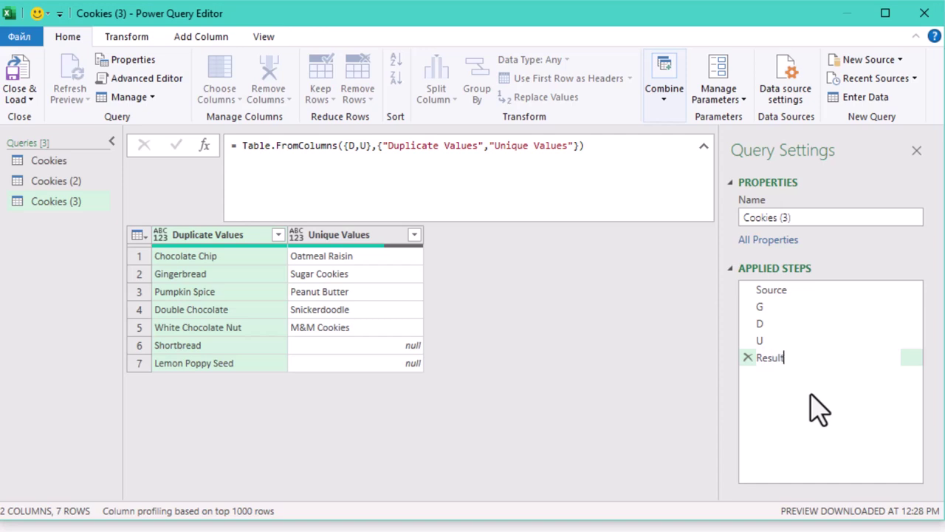
{"action": "key", "text": "Return"}
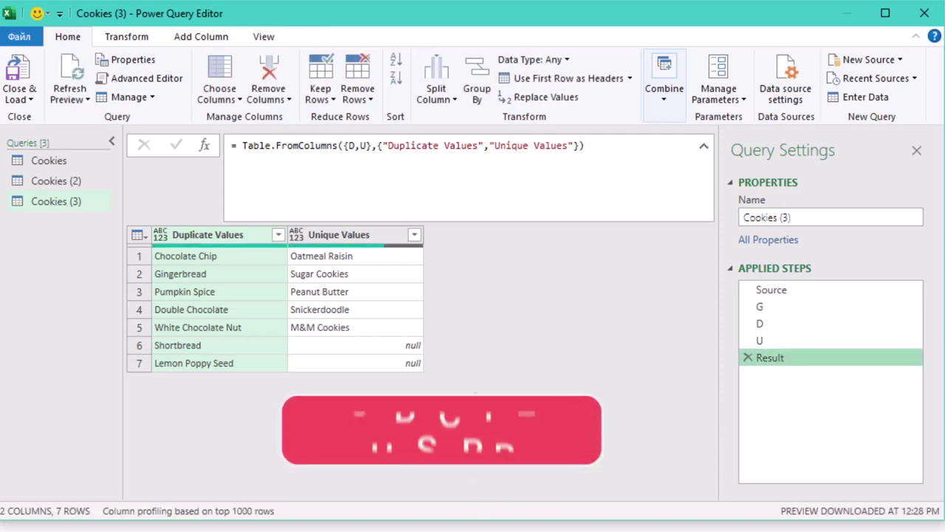